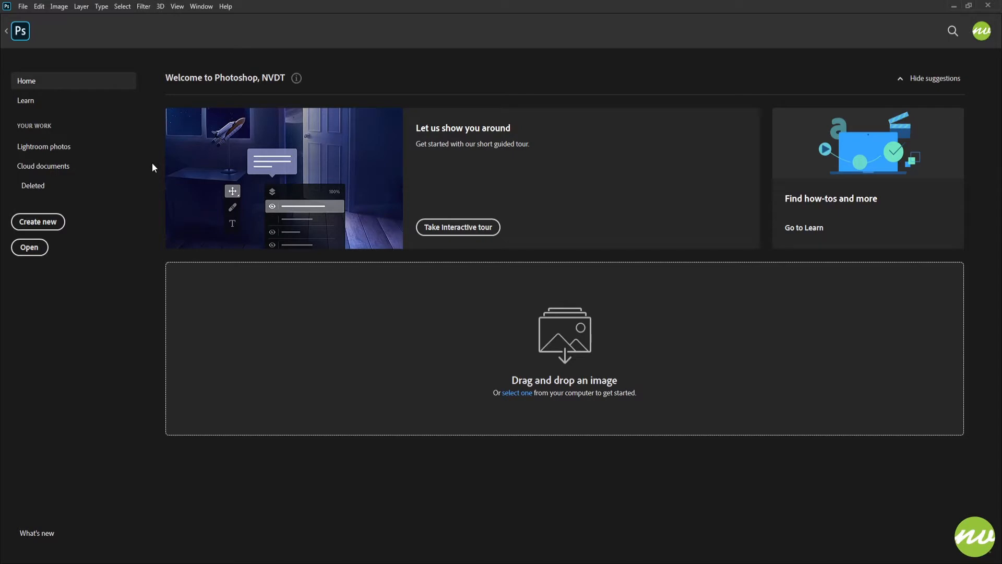
# Return to the FALLOUTSymbol(Original).psd document, fit it to the screen and show the rulers
pyautogui.click(20, 31)
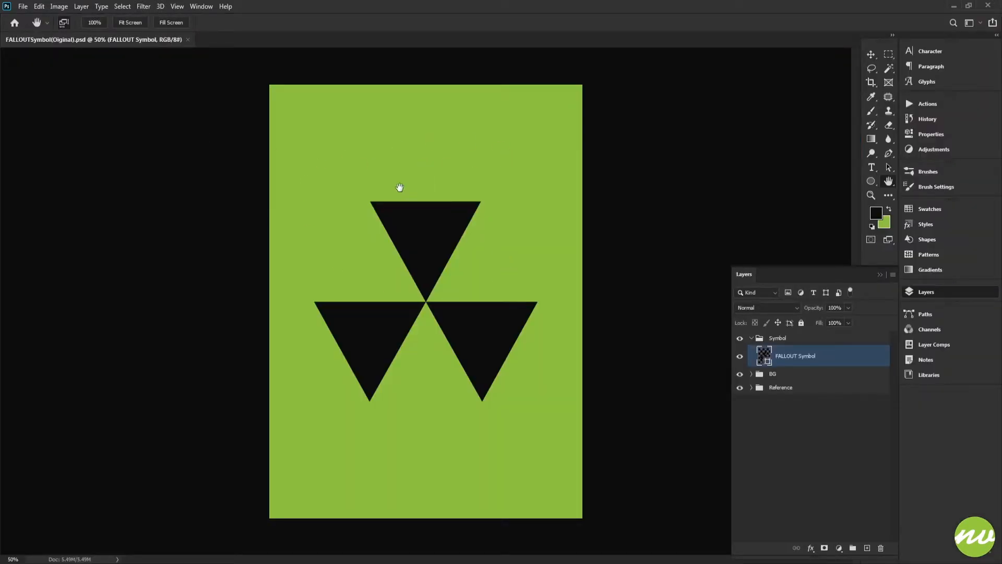
pyautogui.click(127, 26)
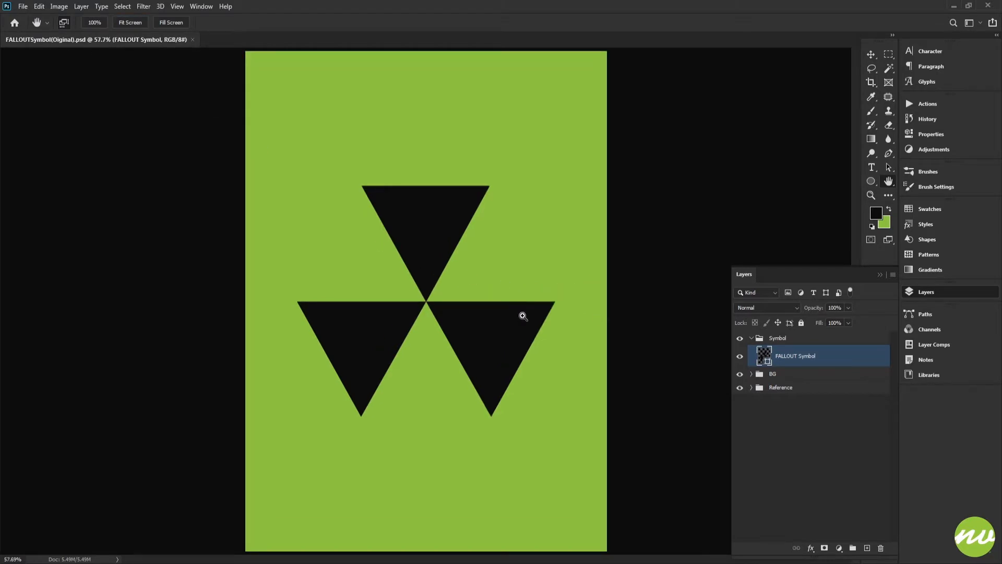
pyautogui.hotkey('ctrl', 'r')
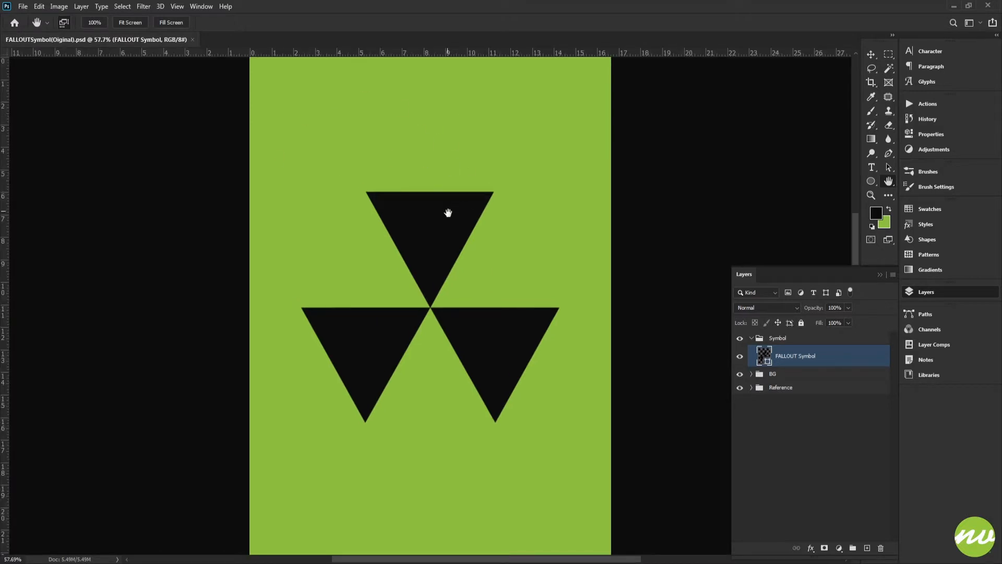
pyautogui.press('v')
pyautogui.hotkey('ctrl', '-')
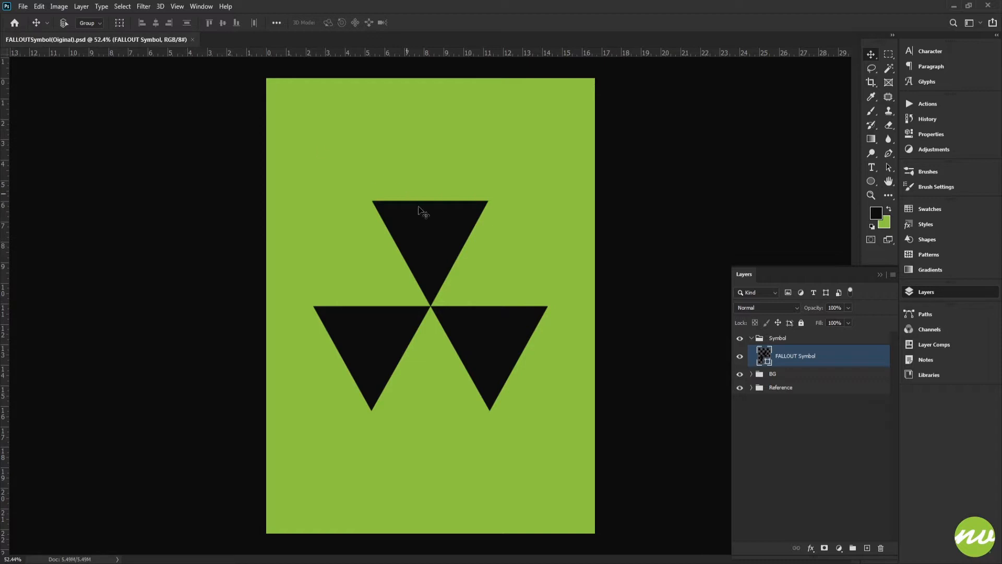
# Expand the Reference group to inspect its layer, then collapse it with the group selected
pyautogui.click(780, 378)
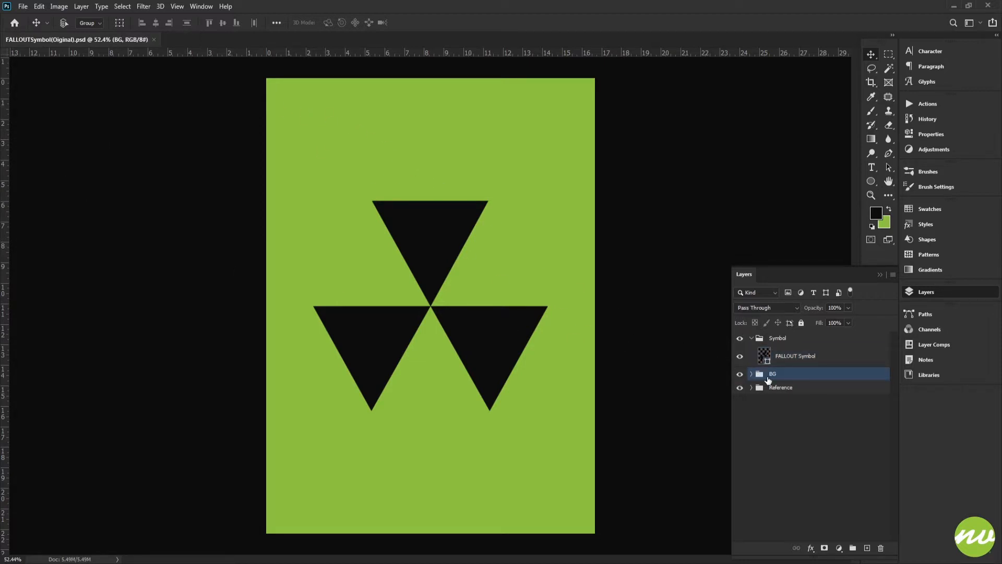
pyautogui.click(751, 387)
pyautogui.click(760, 401)
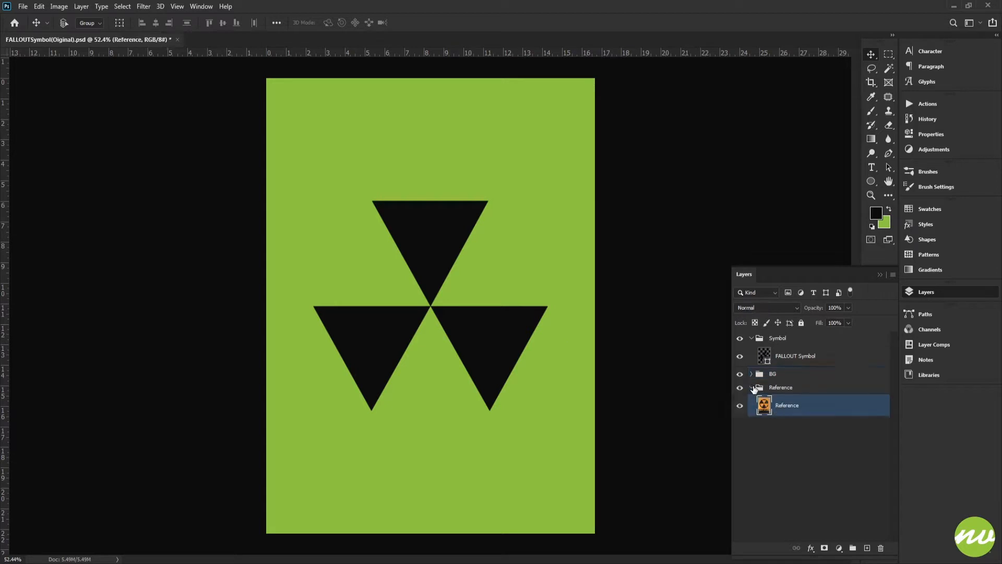
pyautogui.click(752, 387)
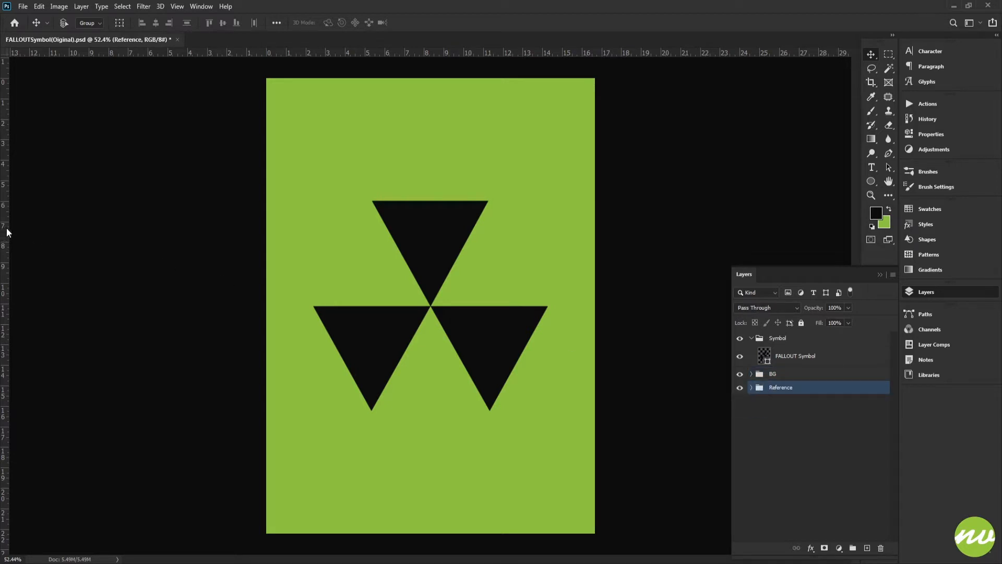
# Add a vertical guide through the symbol's centre and a horizontal guide where the three triangles meet
pyautogui.moveTo(7, 227); pyautogui.dragTo(434, 219)
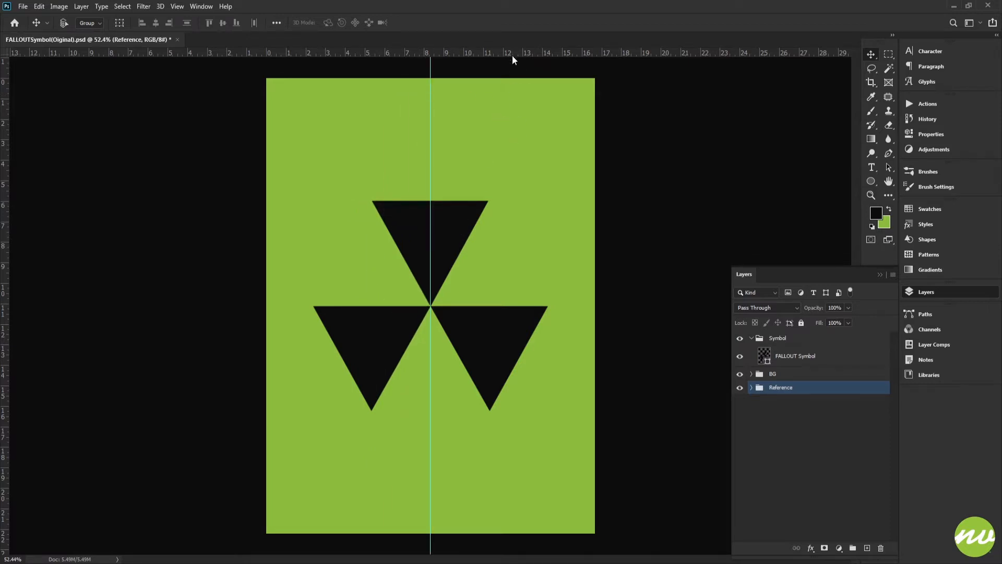
pyautogui.moveTo(512, 55); pyautogui.dragTo(518, 305)
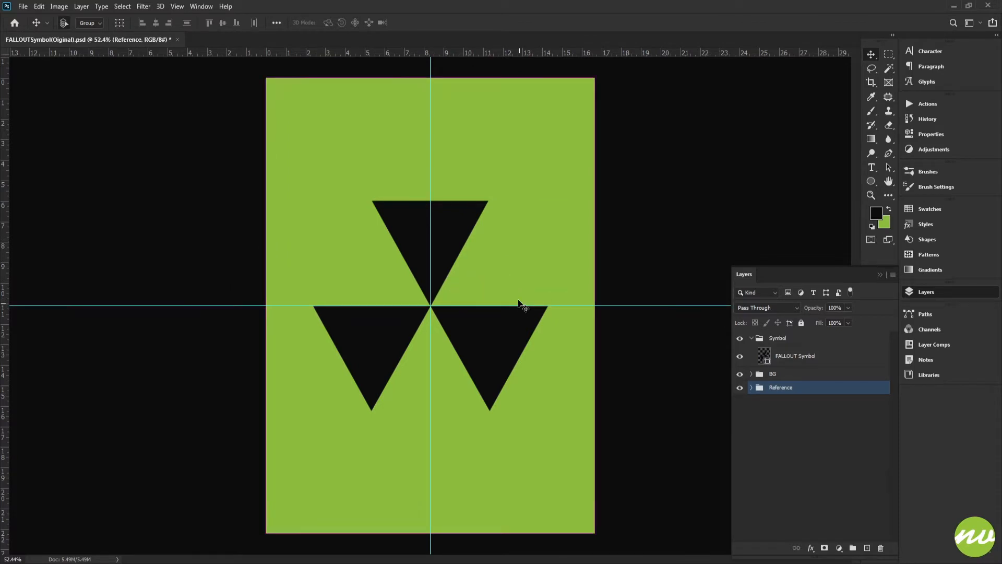
# Switch to the Pen tool and select the FALLOUT Symbol shape layer to show its path
pyautogui.hotkey('ctrl', 'r')
pyautogui.press('h')
pyautogui.click(130, 23)
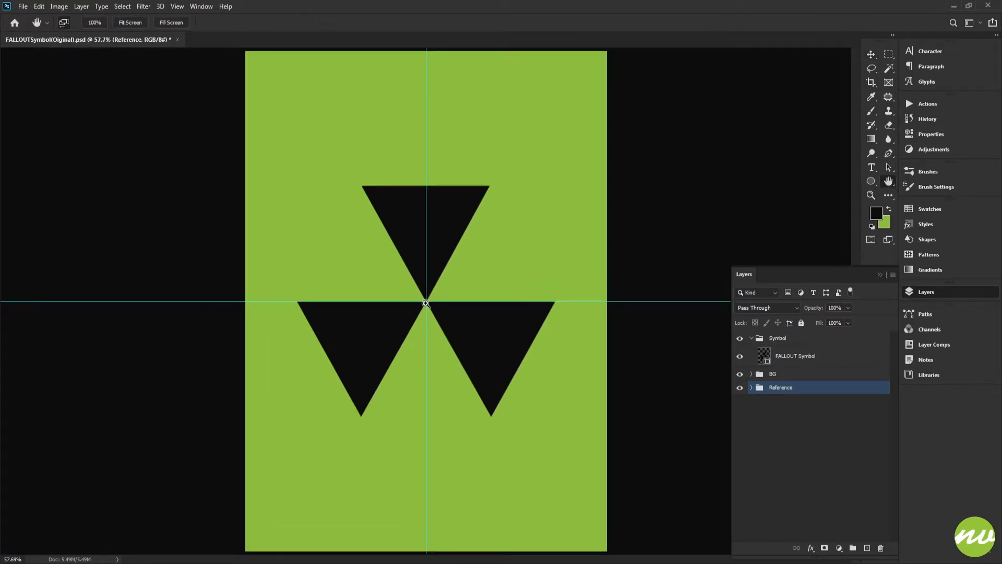
pyautogui.moveTo(433, 273); pyautogui.dragTo(469, 326)
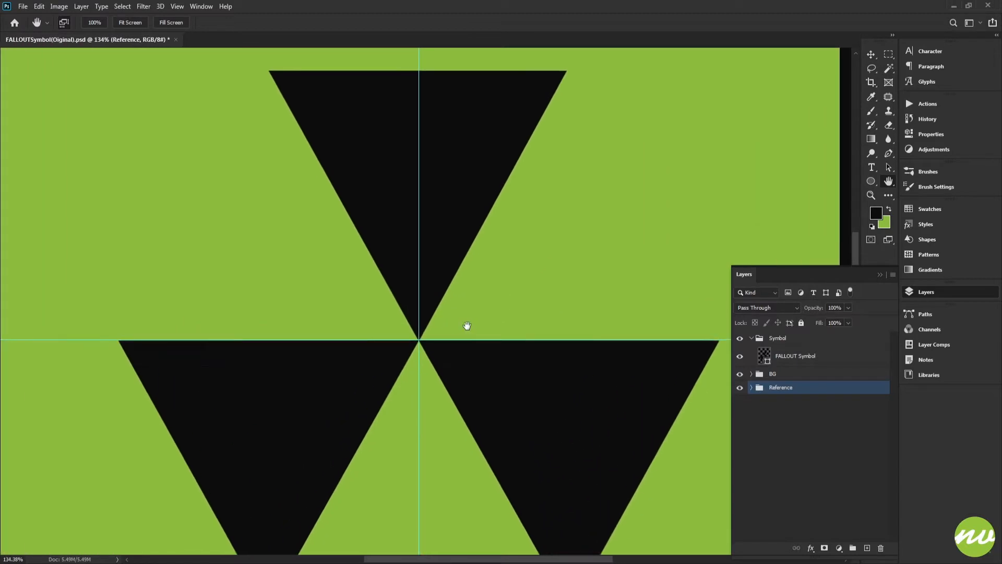
pyautogui.press('p')
pyautogui.scroll(3, 446, 279)
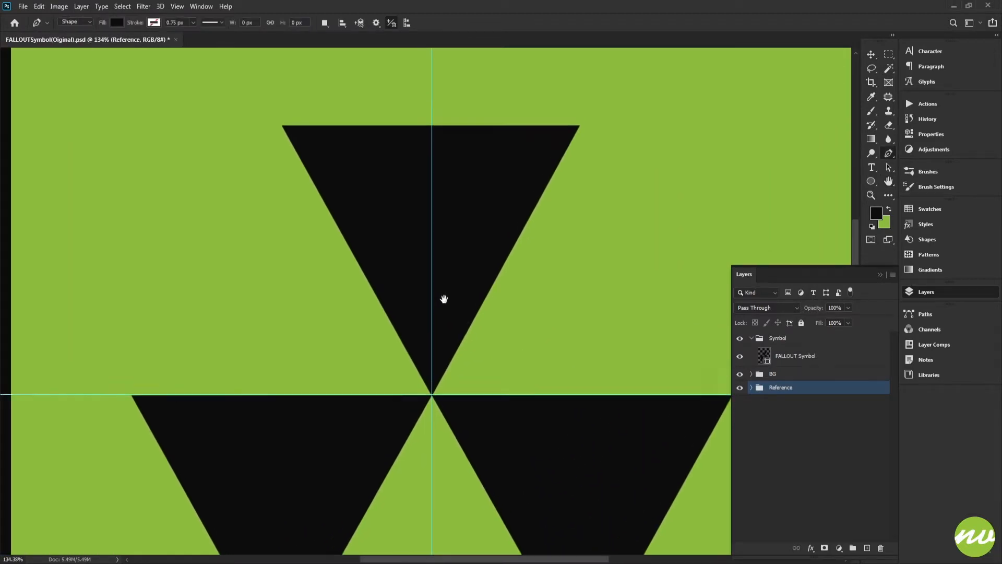
pyautogui.click(763, 355)
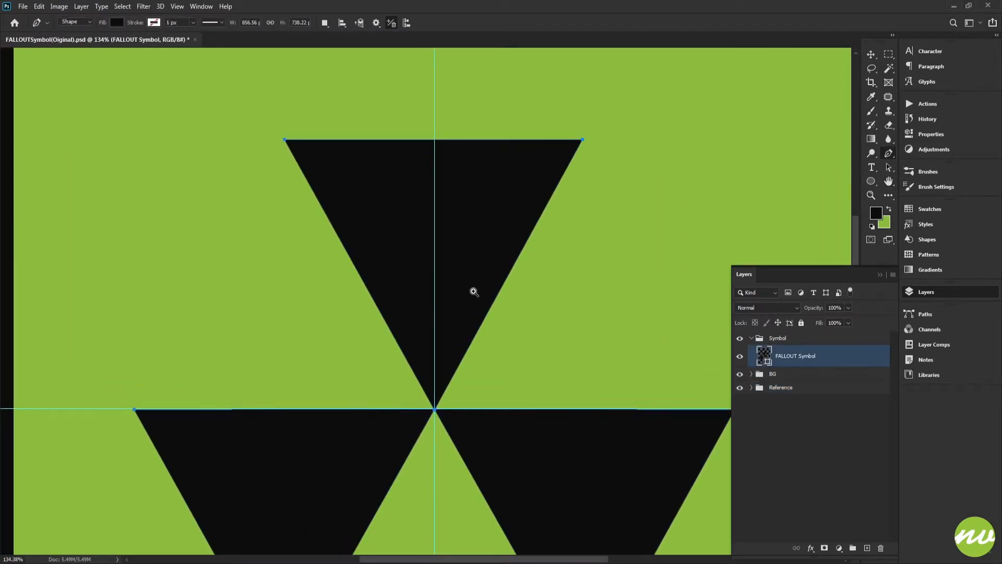
# Add a horizontal guide across the upper triangle, aligned to a pixel corner on its slanted edge
pyautogui.moveTo(474, 292); pyautogui.dragTo(518, 300)
pyautogui.moveTo(585, 281)
pyautogui.mouseDown()
pyautogui.moveTo(554, 254)
pyautogui.moveTo(568, 281)
pyautogui.mouseUp()
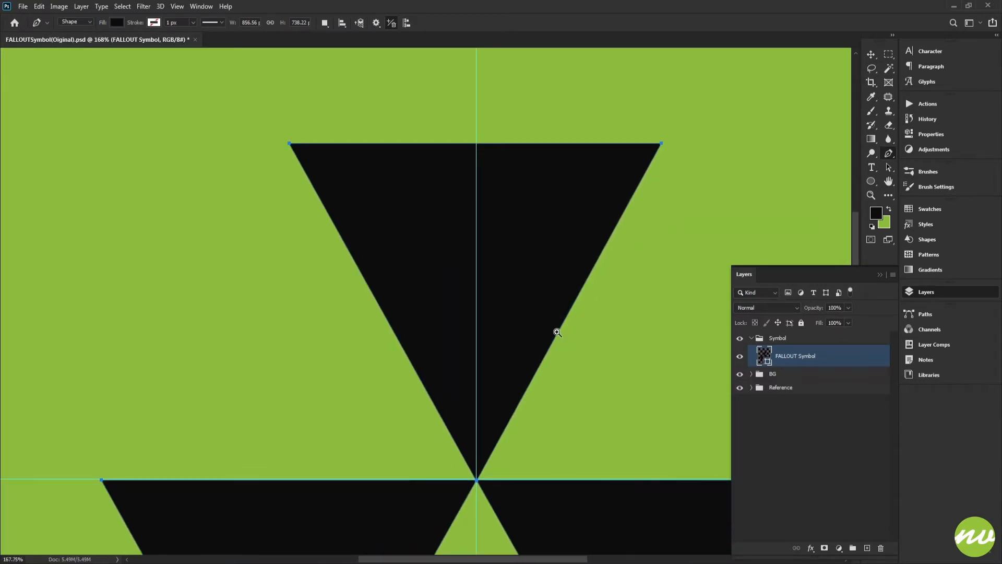
pyautogui.moveTo(557, 332); pyautogui.dragTo(597, 379)
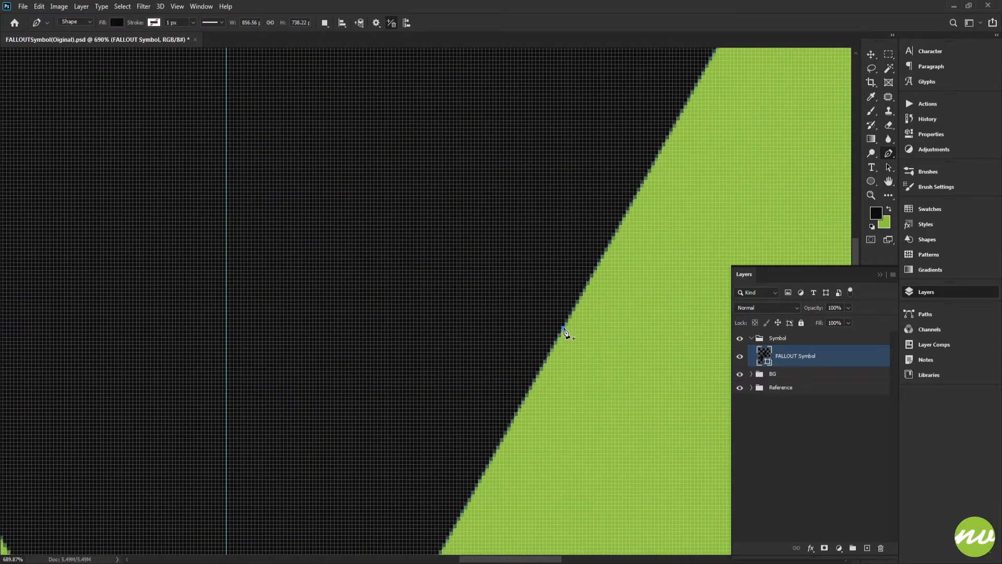
pyautogui.scroll(3, 560, 319)
pyautogui.moveTo(560, 320); pyautogui.dragTo(545, 300)
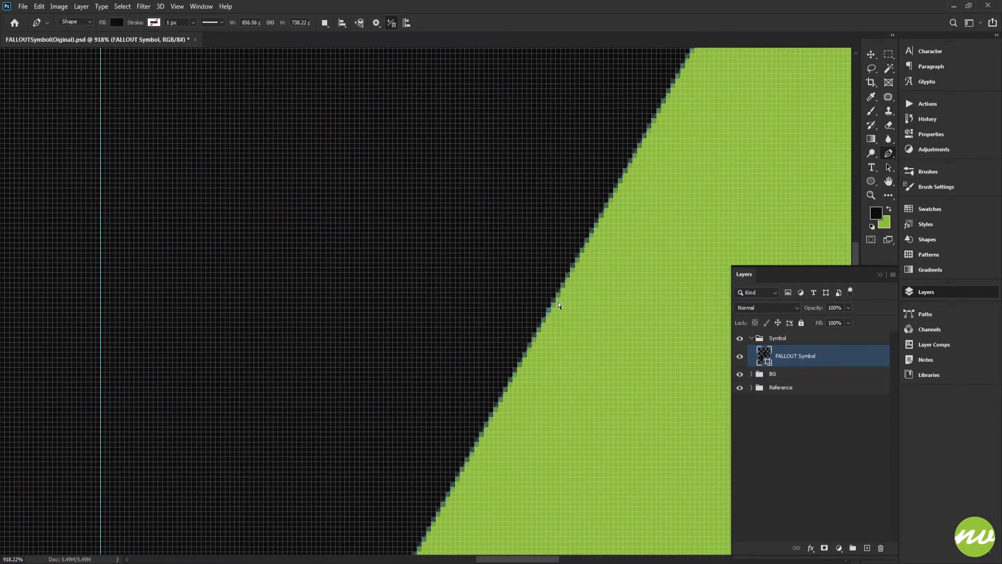
pyautogui.hotkey('ctrl', 'r')
pyautogui.scroll(5, 559, 321)
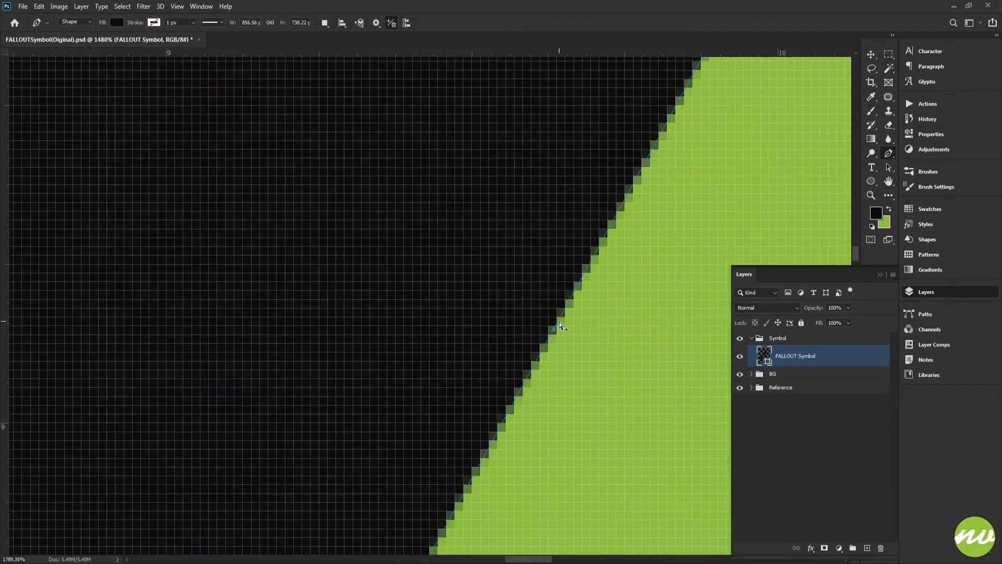
pyautogui.moveTo(546, 320); pyautogui.dragTo(516, 260)
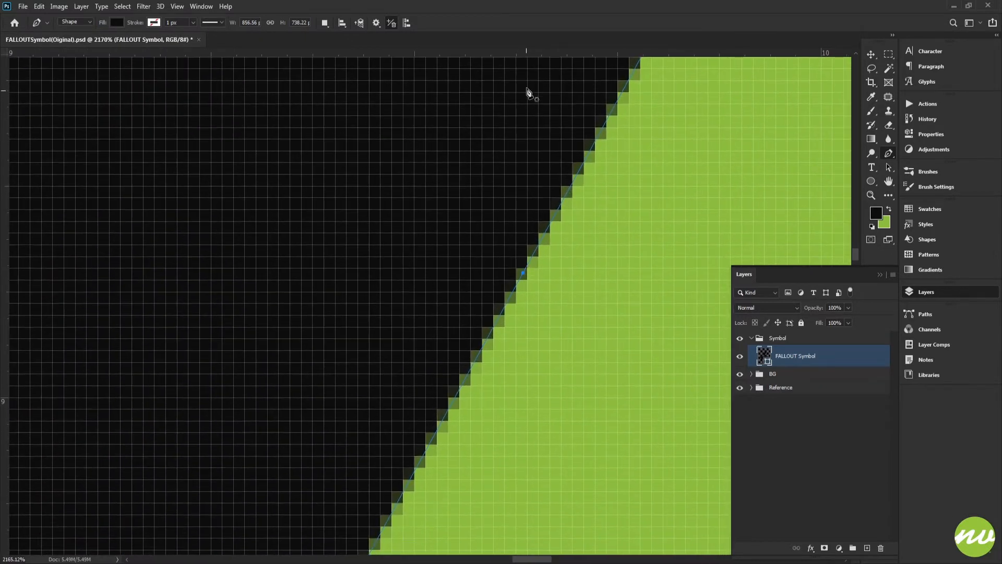
pyautogui.moveTo(536, 54); pyautogui.dragTo(539, 272)
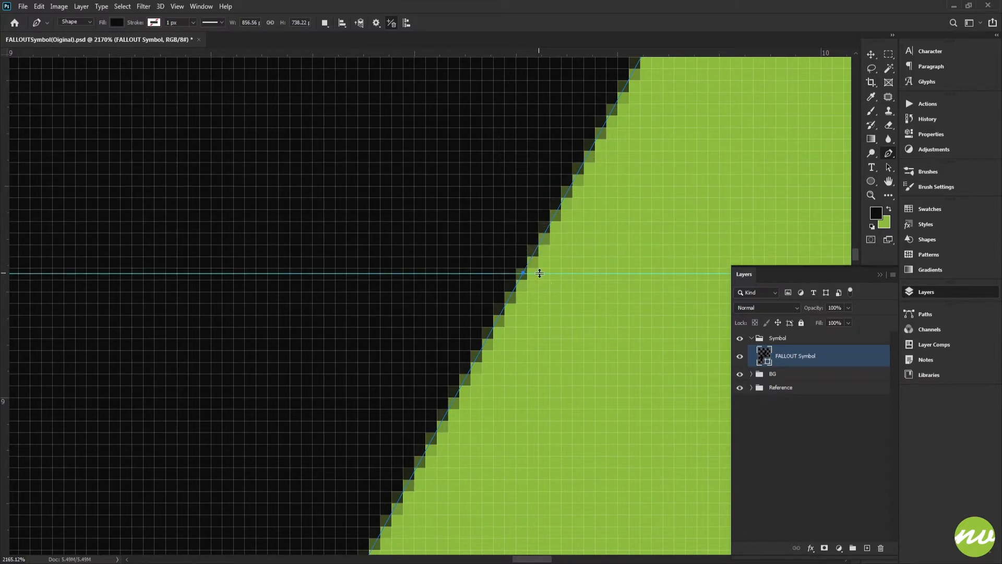
pyautogui.hscroll(-10, 534, 268)
pyautogui.moveTo(239, 286); pyautogui.dragTo(603, 271)
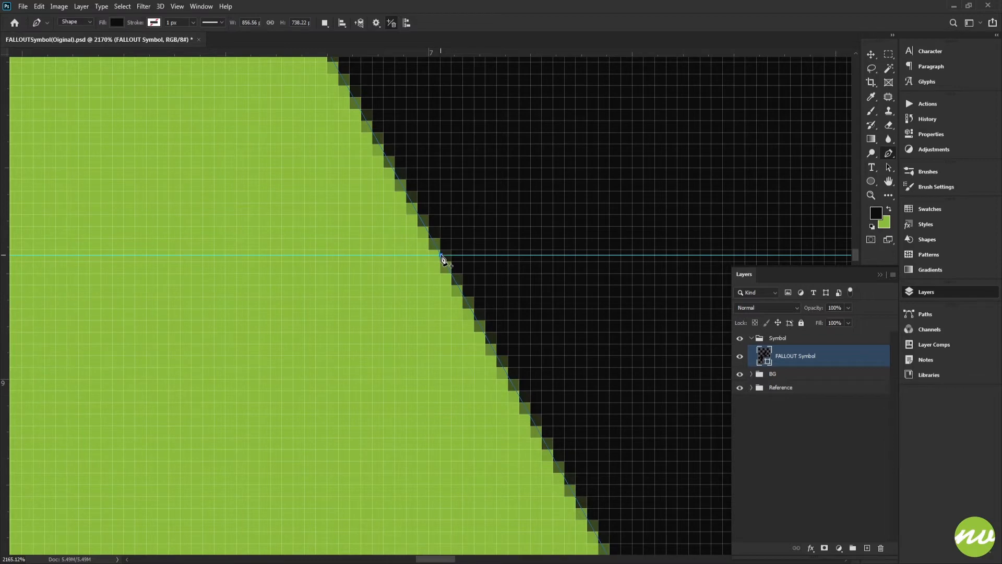
# Add anchor points on the upper triangle's top edge around the vertical centre guide
pyautogui.scroll(-10, 441, 255)
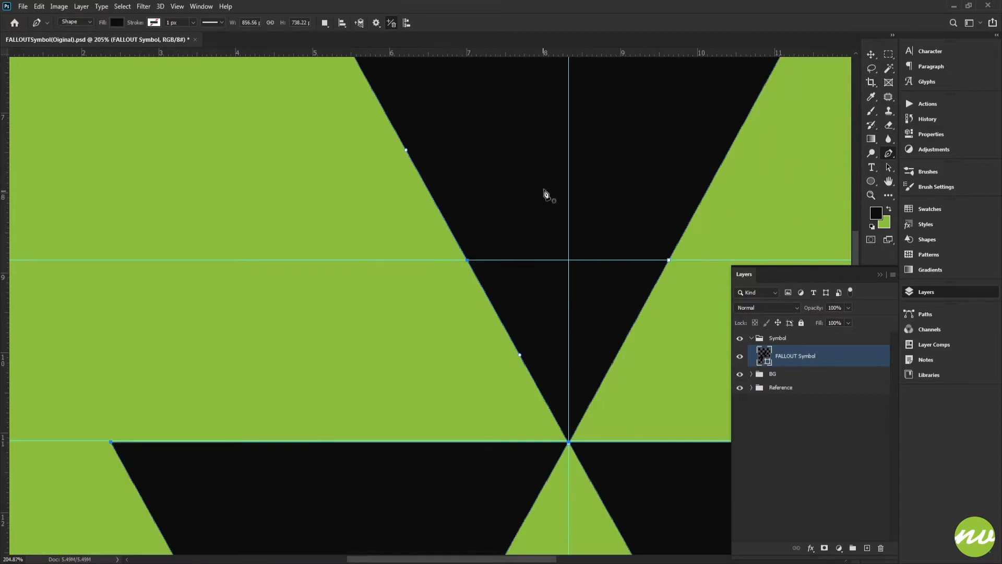
pyautogui.moveTo(545, 193); pyautogui.dragTo(469, 338)
pyautogui.moveTo(511, 185); pyautogui.dragTo(552, 273)
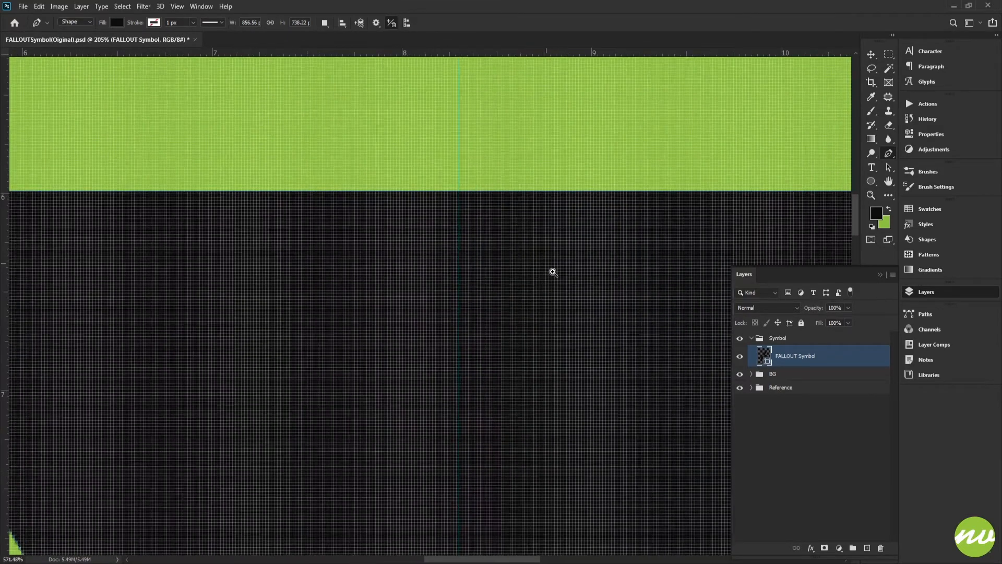
pyautogui.moveTo(473, 199)
pyautogui.mouseDown()
pyautogui.moveTo(517, 261)
pyautogui.moveTo(465, 219)
pyautogui.moveTo(508, 228)
pyautogui.moveTo(482, 222)
pyautogui.moveTo(484, 207)
pyautogui.mouseUp()
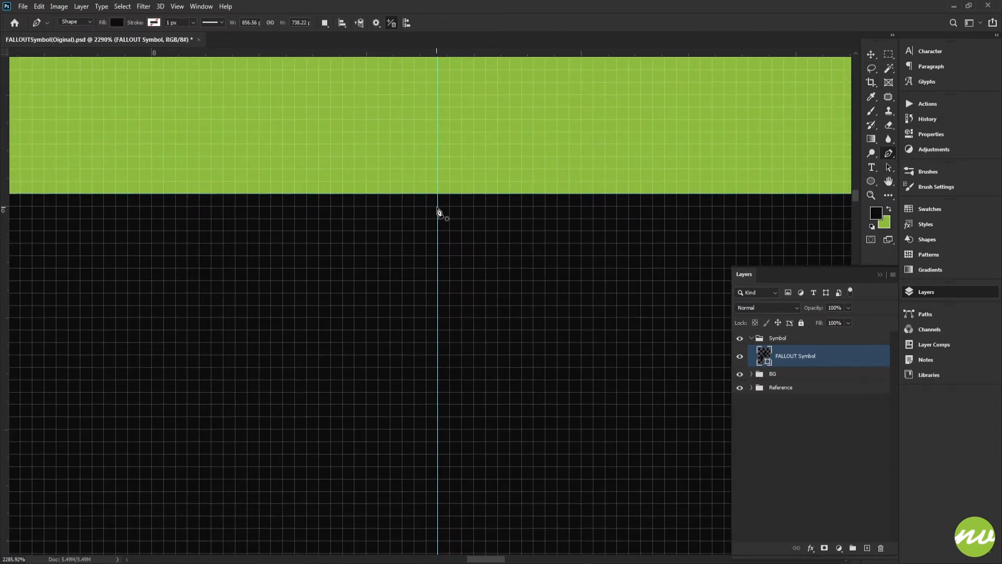
pyautogui.click(527, 195)
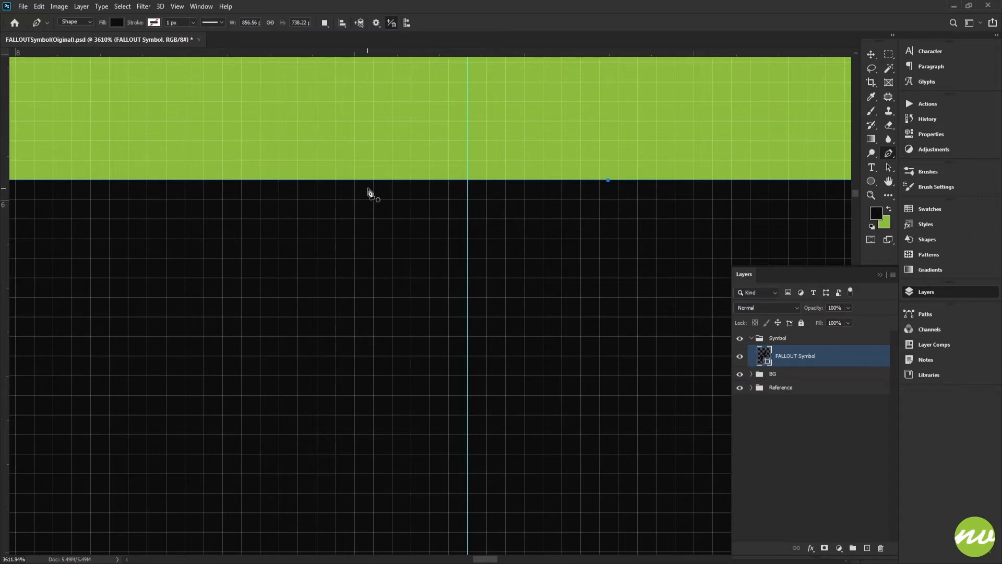
pyautogui.click(329, 180)
pyautogui.moveTo(496, 207)
pyautogui.mouseDown()
pyautogui.moveTo(370, 218)
pyautogui.moveTo(480, 217)
pyautogui.mouseUp()
pyautogui.hotkey('ctrl', 'r')
pyautogui.moveTo(606, 226); pyautogui.dragTo(514, 224)
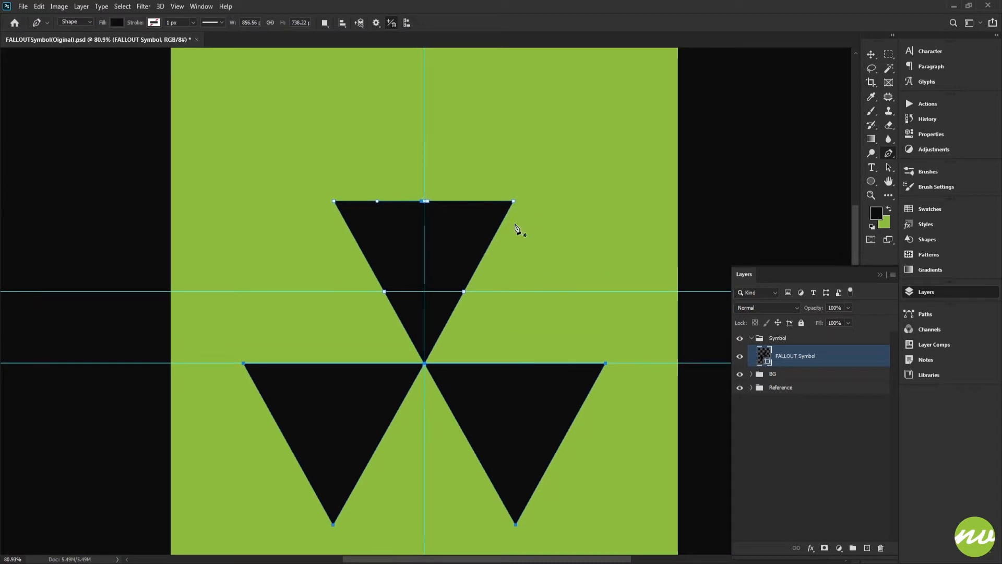
# Hide the guides and select the upper triangle's top-right corner together with its neighbouring anchor points
pyautogui.hotkey('ctrl', '1')
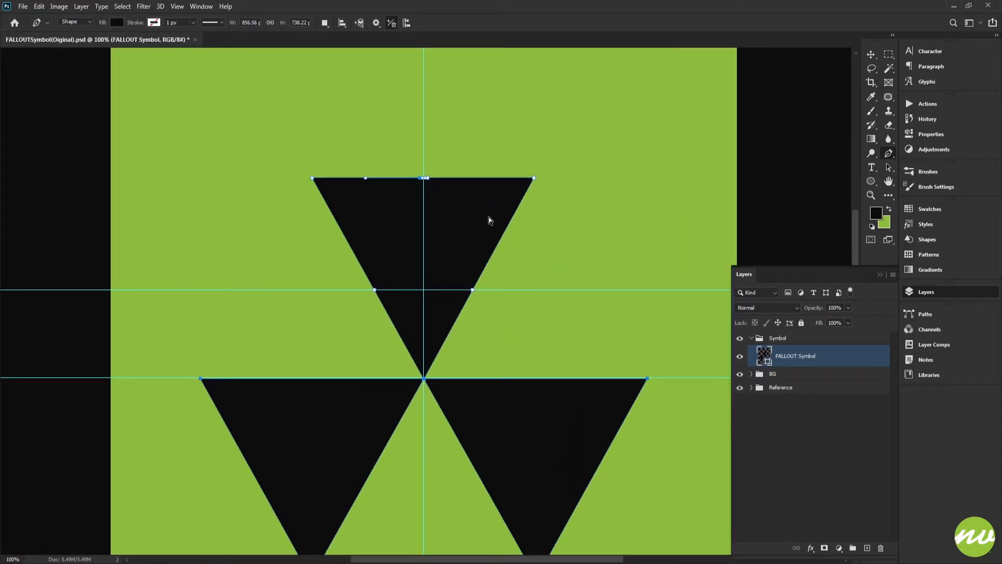
pyautogui.hotkey('ctrl', ';')
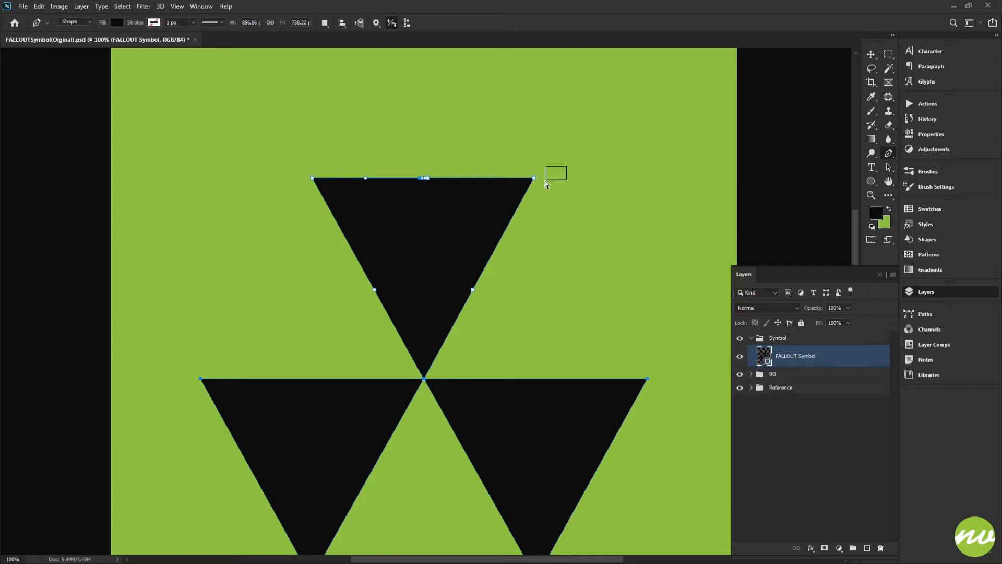
pyautogui.moveTo(522, 195); pyautogui.dragTo(594, 199)
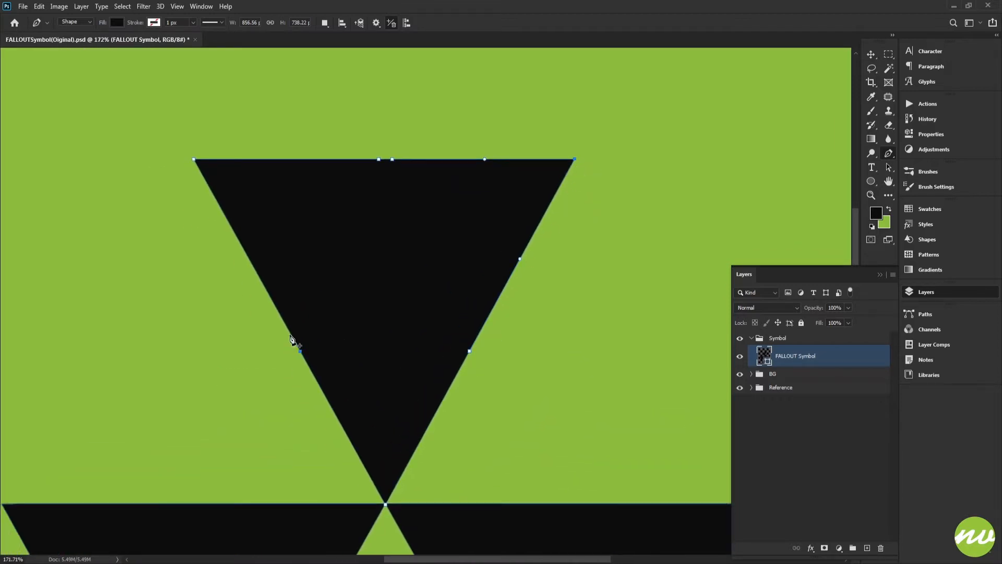
pyautogui.moveTo(524, 193); pyautogui.dragTo(518, 195)
pyautogui.scroll(-3, 518, 194)
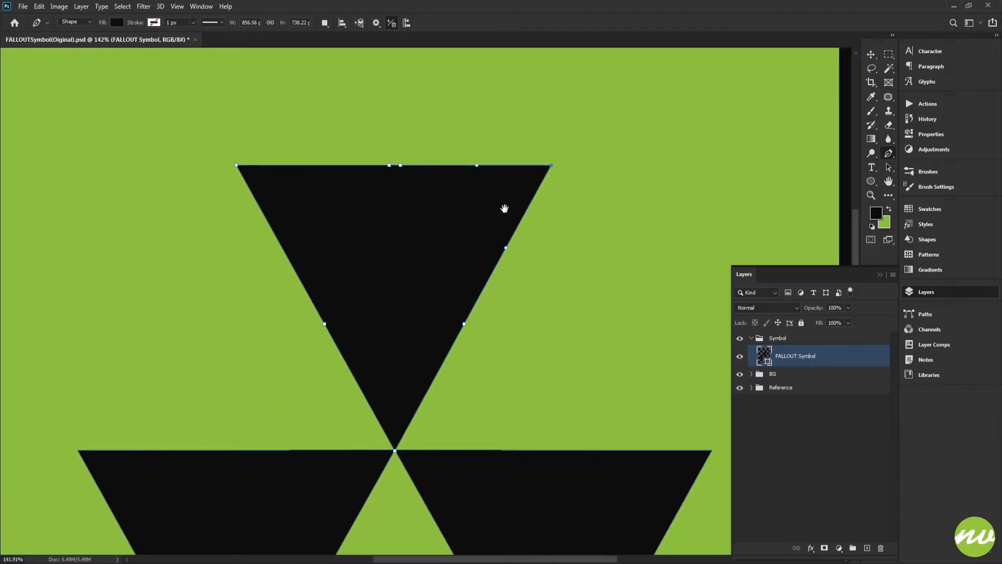
# Free-transform the selected anchor points, rotating them 15° around the transform box's bottom-right corner
pyautogui.hotkey('ctrl', 't')
pyautogui.scroll(3, 522, 219)
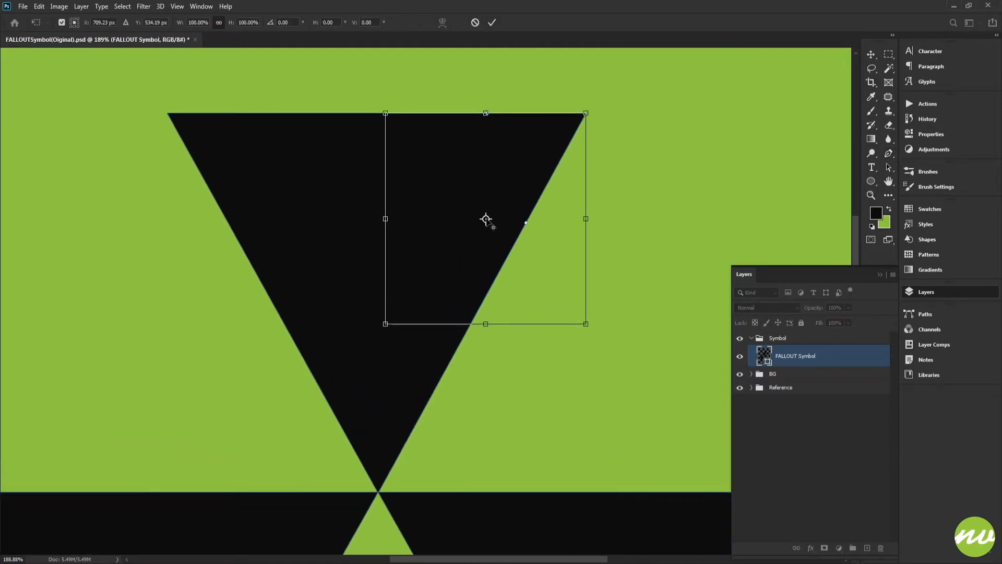
pyautogui.moveTo(485, 219); pyautogui.dragTo(586, 324)
pyautogui.scroll(-1, 591, 316)
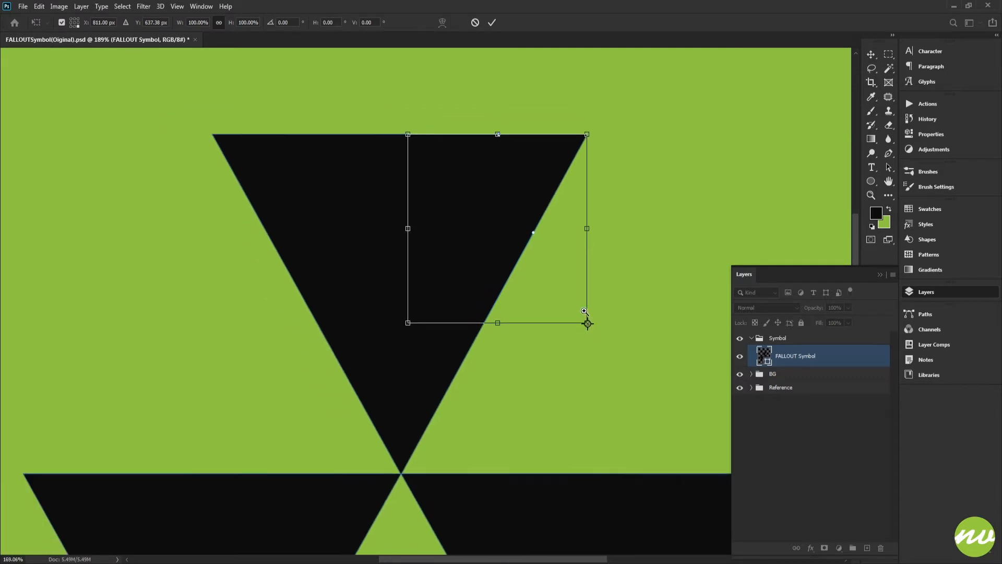
pyautogui.moveTo(581, 211); pyautogui.dragTo(564, 205)
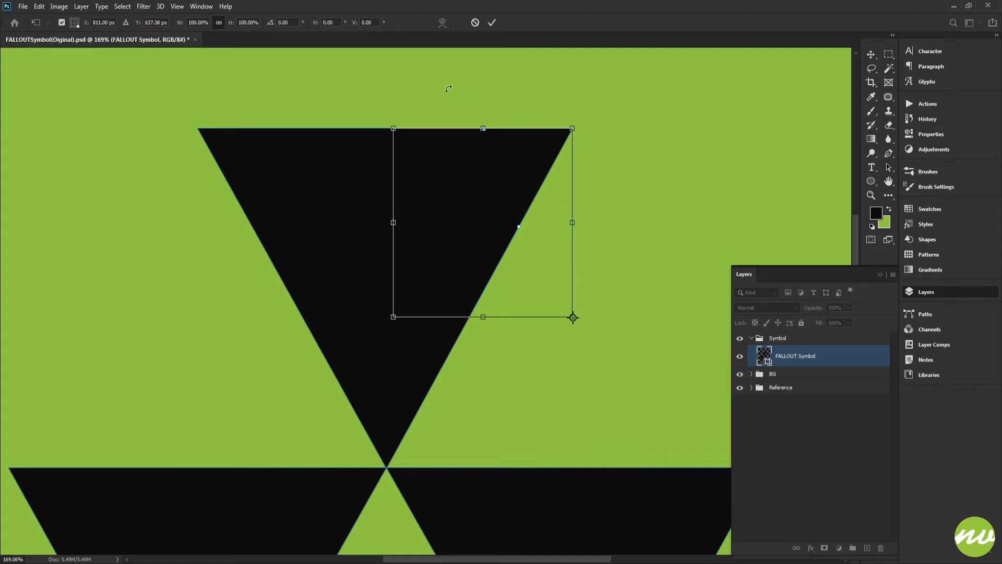
pyautogui.moveTo(436, 80); pyautogui.dragTo(527, 114)
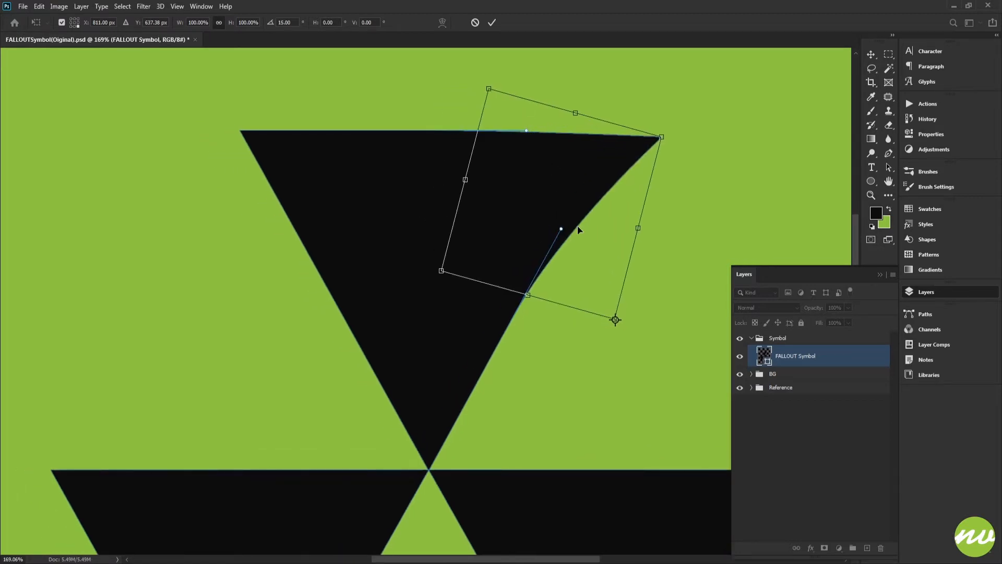
pyautogui.moveTo(564, 201); pyautogui.dragTo(543, 225)
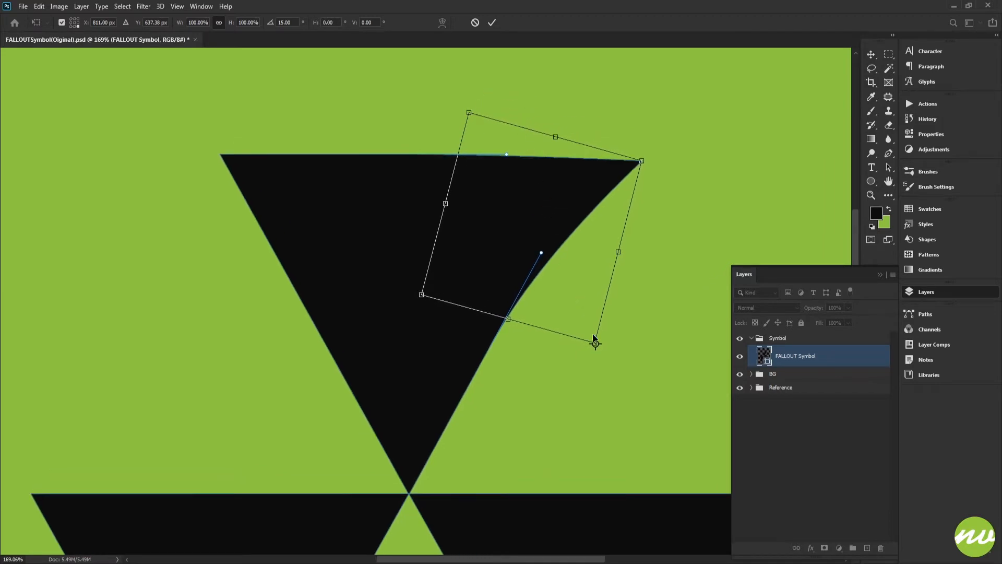
# Move the transform reference point to the box's bottom-left corner, rotate the selected points to 30°, and commit
pyautogui.moveTo(596, 344); pyautogui.dragTo(422, 295)
pyautogui.moveTo(439, 83); pyautogui.dragTo(489, 89)
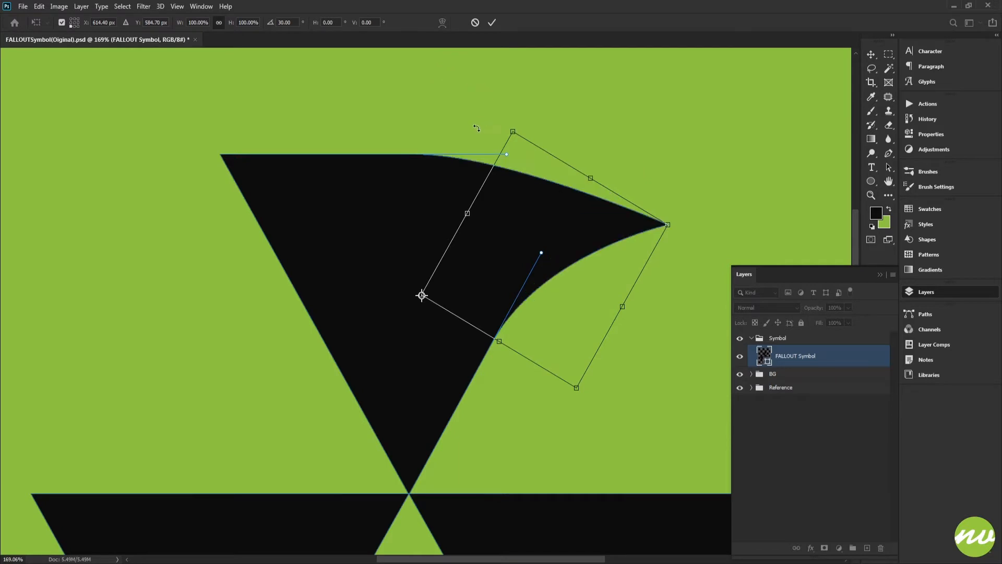
pyautogui.moveTo(477, 128); pyautogui.dragTo(511, 109)
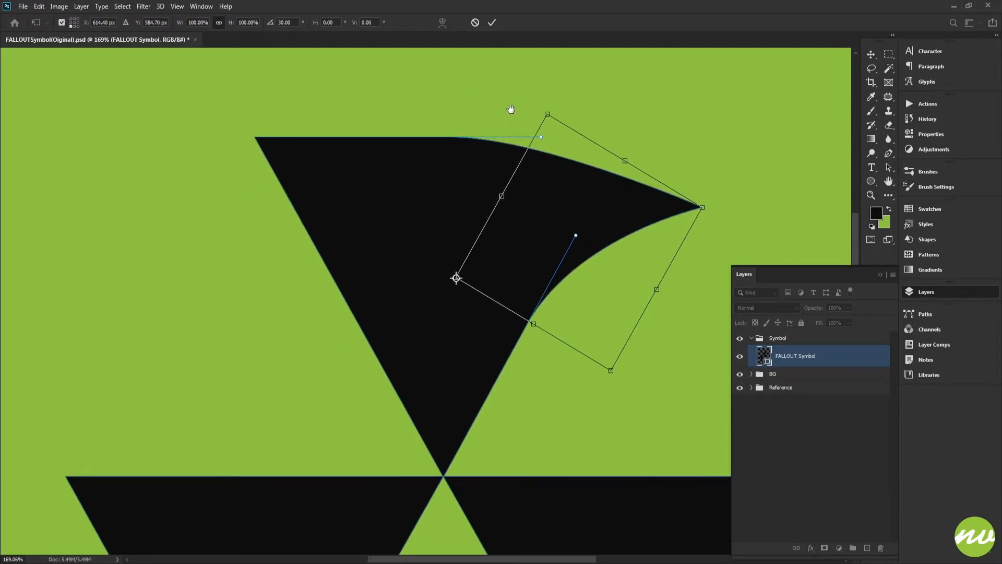
pyautogui.click(490, 22)
pyautogui.scroll(-3, 518, 233)
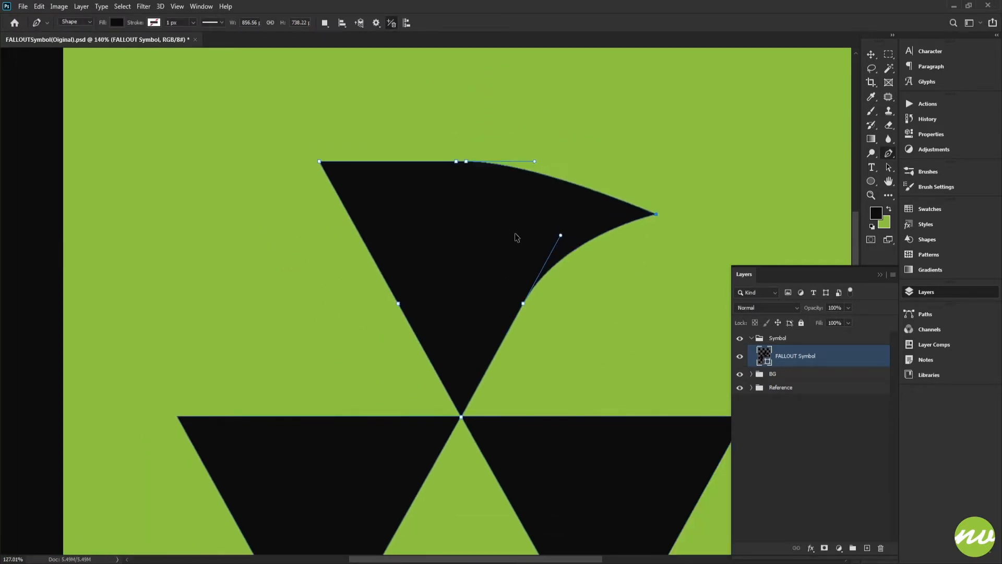
pyautogui.scroll(3, 517, 233)
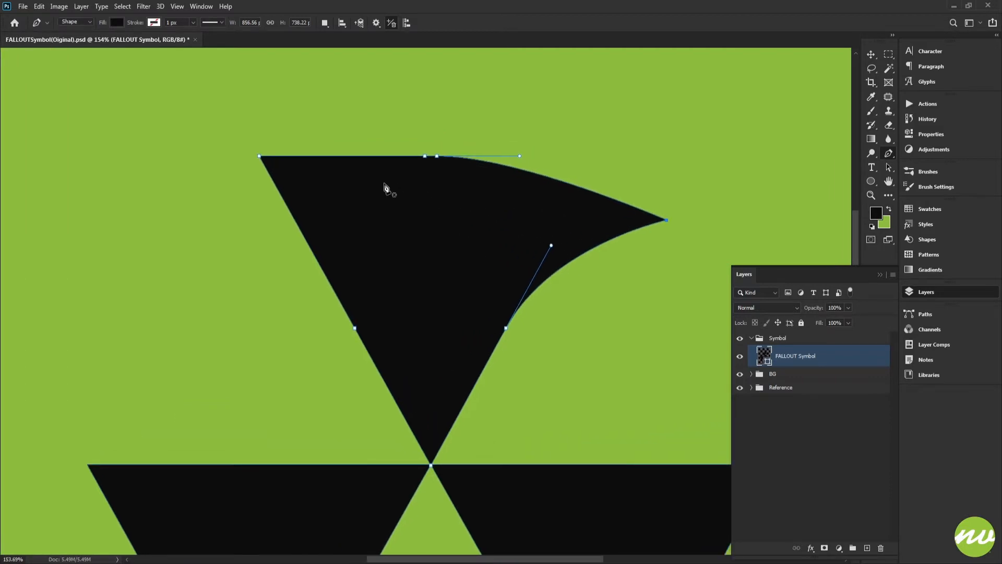
# Select the upper triangle's top-left corner anchor points and rotate them -15° around the transform box's bottom-left corner
pyautogui.moveTo(186, 129); pyautogui.dragTo(377, 177)
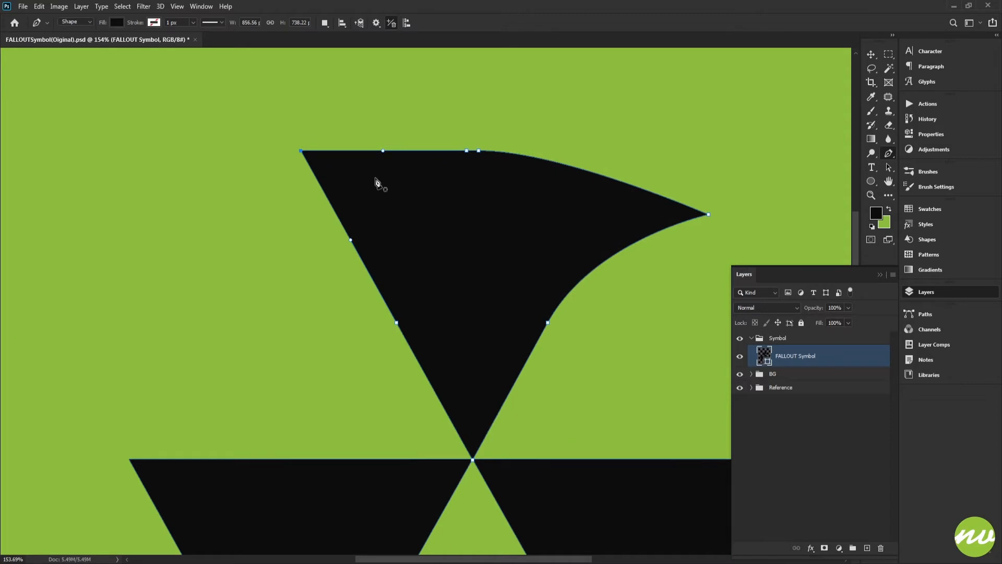
pyautogui.hotkey('ctrl', 't')
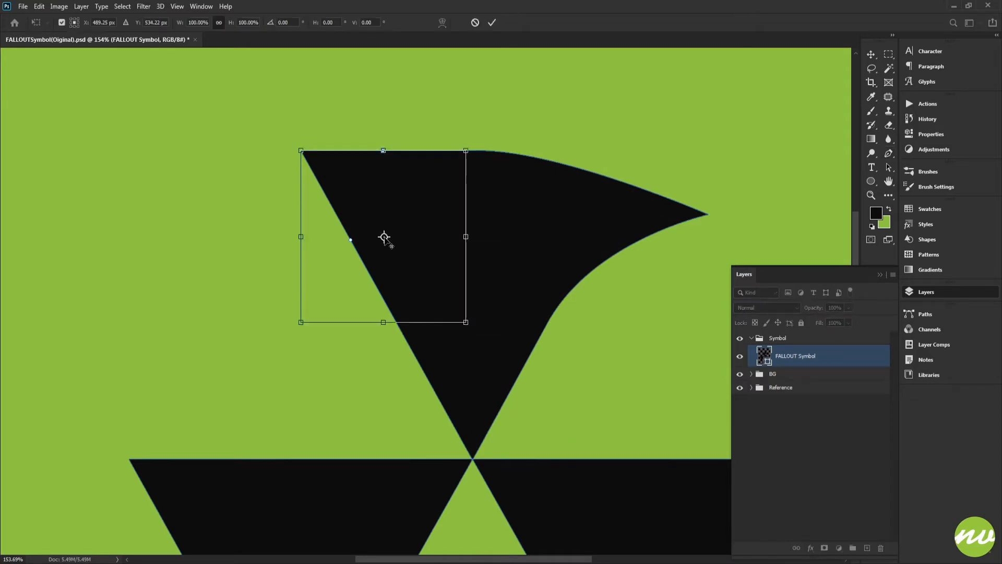
pyautogui.moveTo(384, 238); pyautogui.dragTo(302, 322)
pyautogui.moveTo(432, 98); pyautogui.dragTo(377, 99)
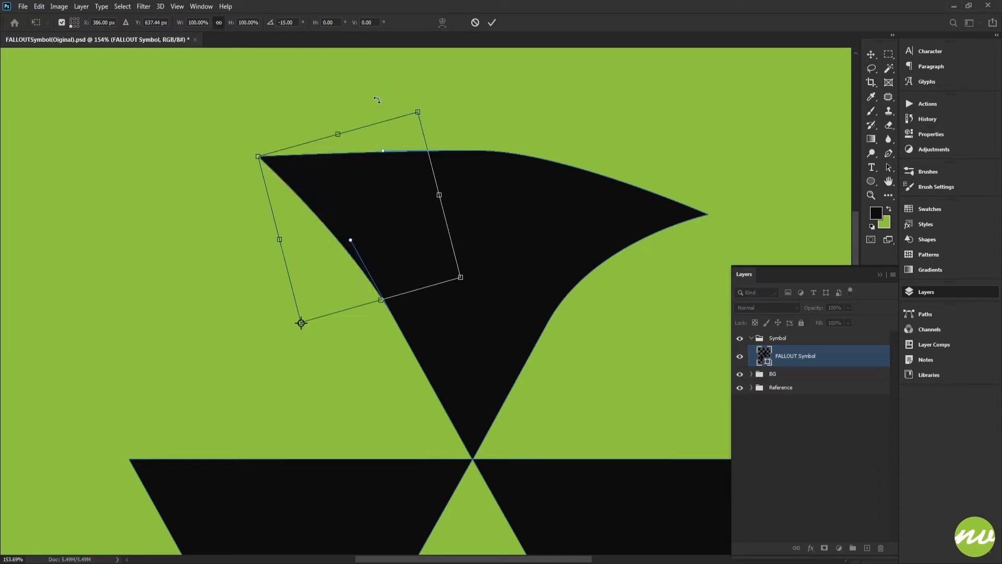
# Move the reference point to the box's opposite corner, rotate the left points to -30°, and commit the transform
pyautogui.moveTo(301, 322); pyautogui.dragTo(461, 278)
pyautogui.moveTo(532, 80); pyautogui.dragTo(478, 86)
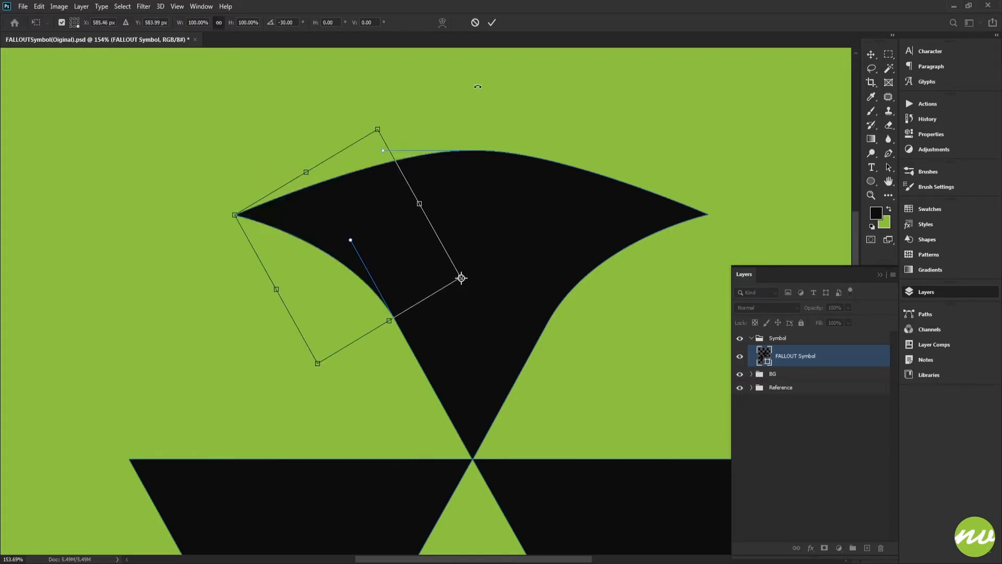
pyautogui.click(492, 24)
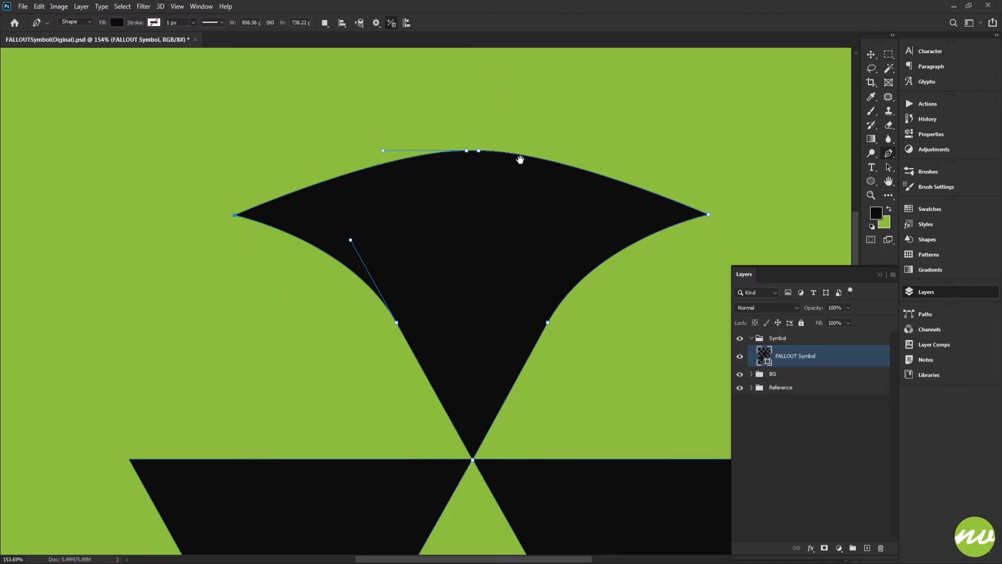
# Inspect the reshaped upper blade at different zoom levels, reselecting the group and shape layers to toggle the path display
pyautogui.moveTo(520, 159); pyautogui.dragTo(502, 120)
pyautogui.scroll(-4, 555, 257)
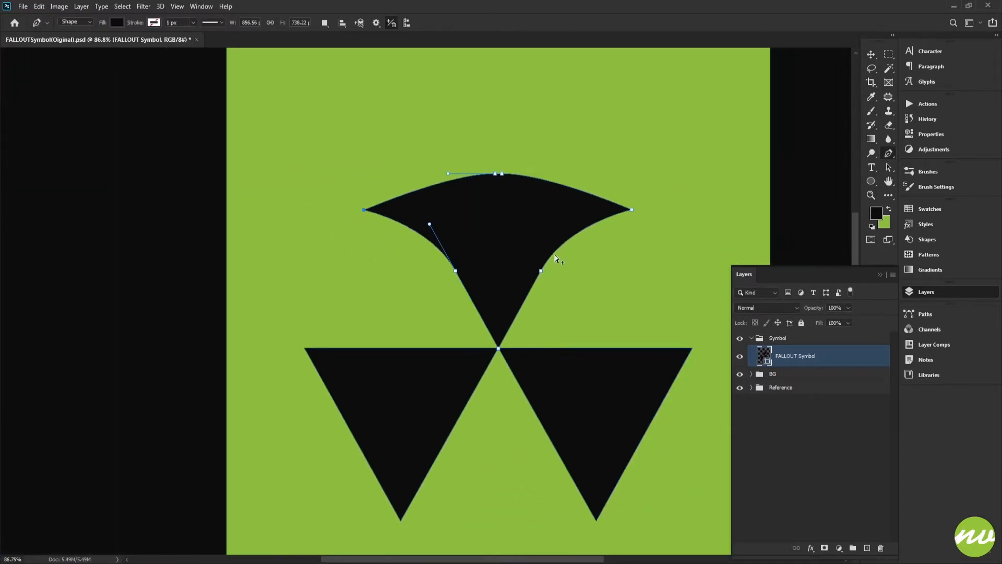
pyautogui.click(771, 338)
pyautogui.moveTo(588, 264); pyautogui.dragTo(537, 260)
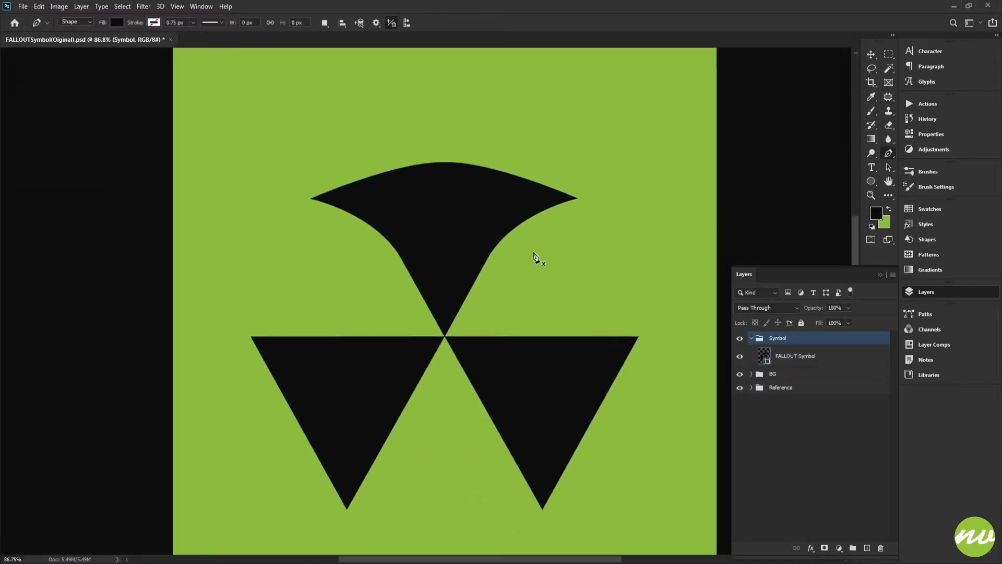
pyautogui.scroll(2, 518, 259)
pyautogui.click(761, 355)
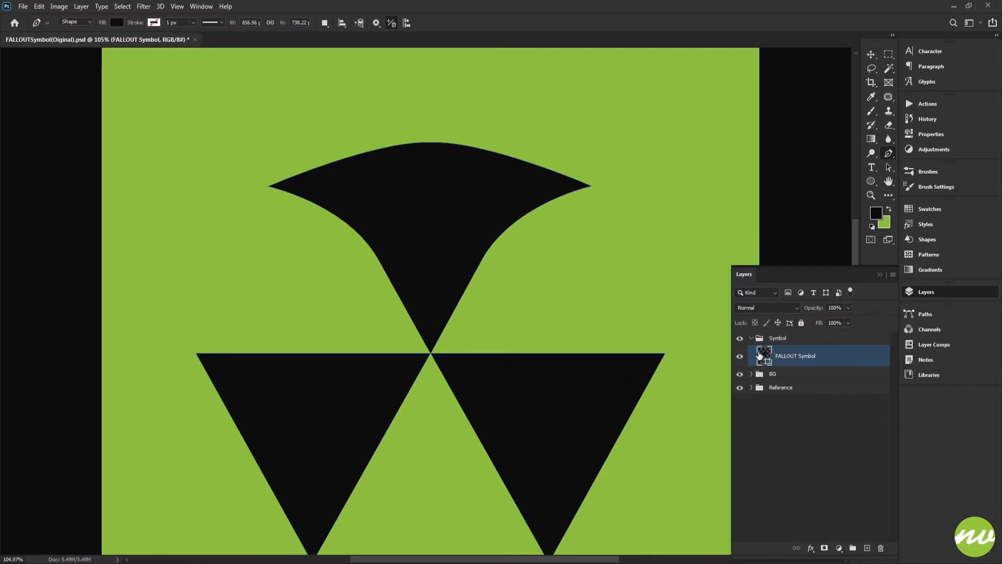
pyautogui.click(785, 341)
pyautogui.scroll(-2, 546, 278)
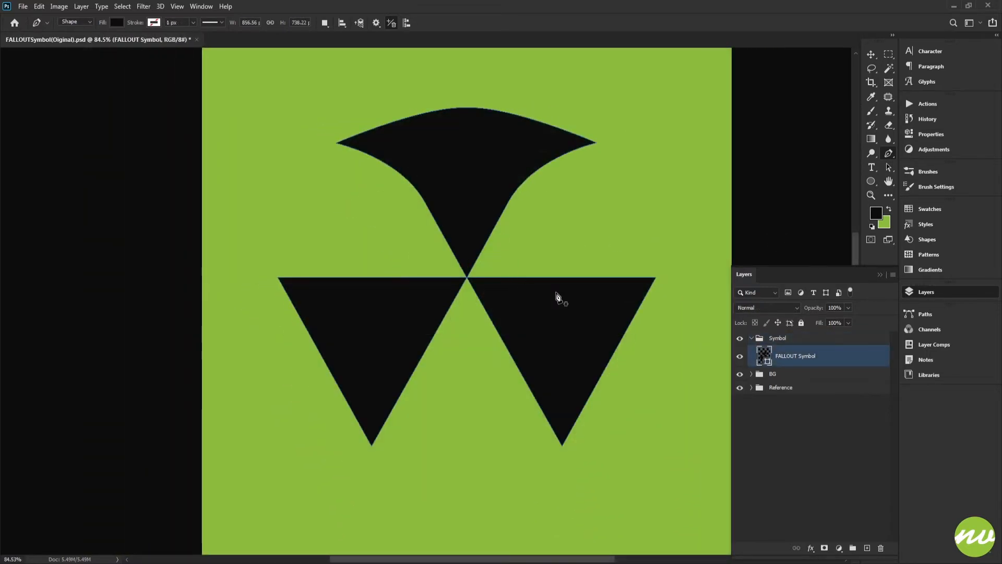
pyautogui.moveTo(494, 275); pyautogui.dragTo(486, 297)
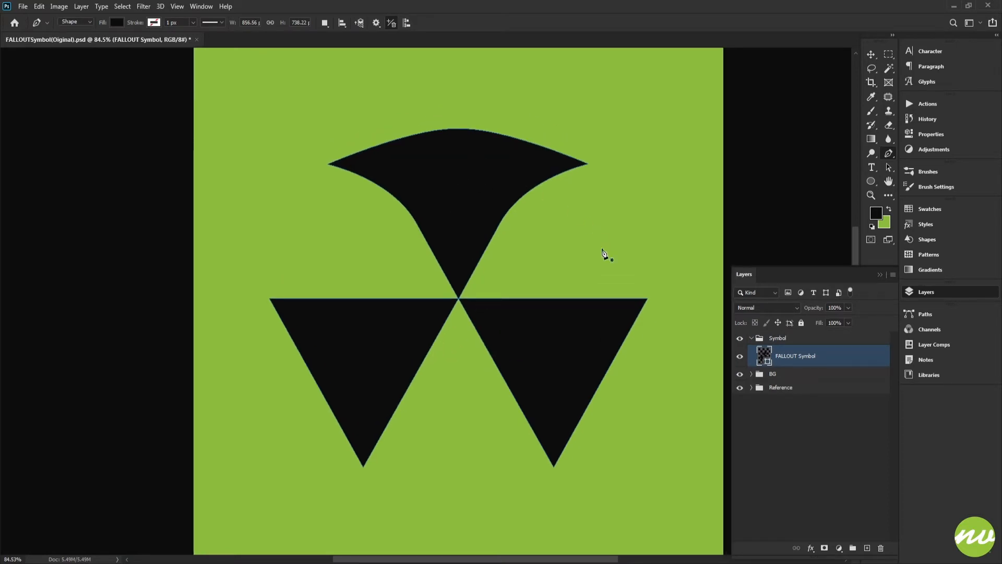
pyautogui.moveTo(493, 302); pyautogui.dragTo(485, 317)
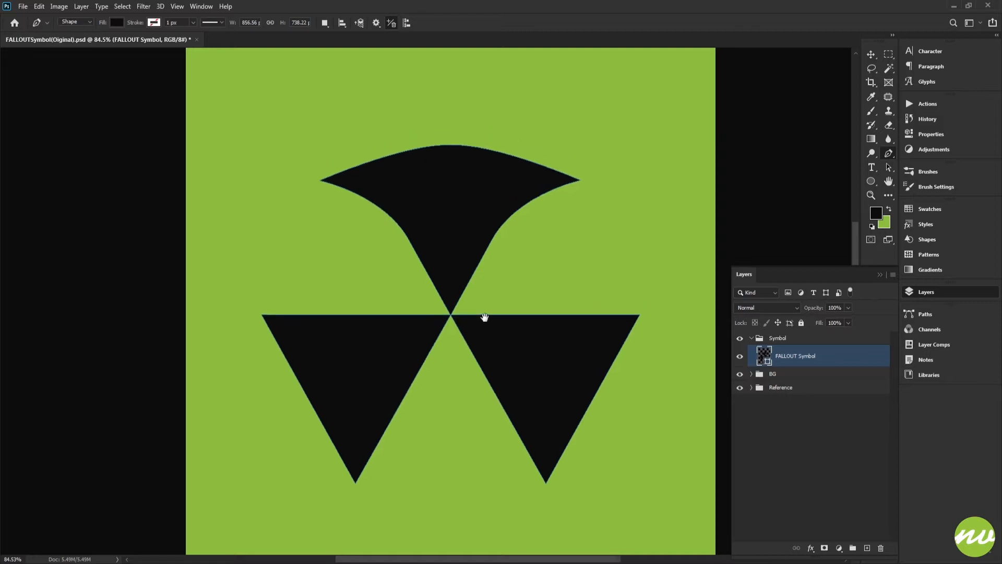
pyautogui.moveTo(475, 237); pyautogui.dragTo(477, 257)
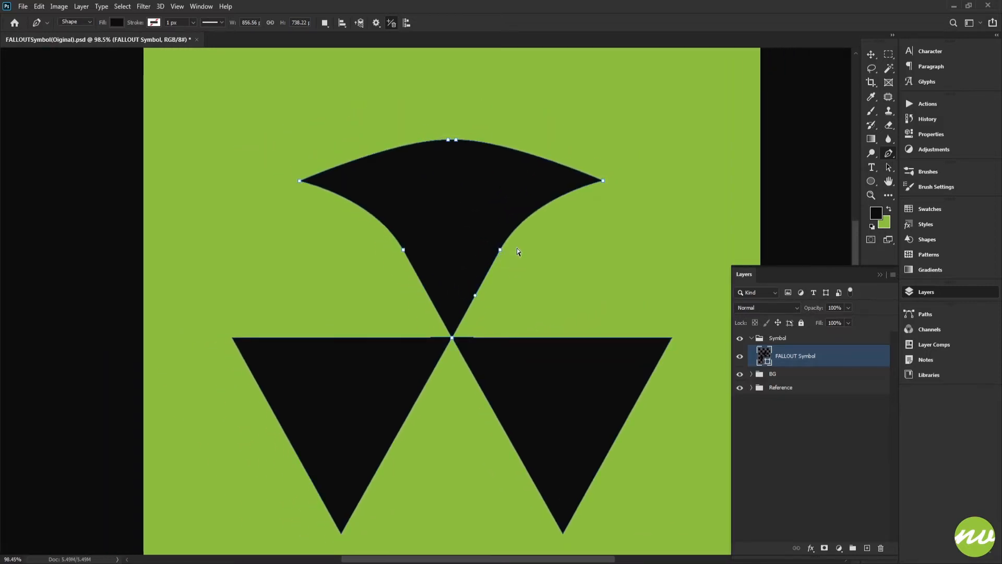
pyautogui.moveTo(498, 238); pyautogui.dragTo(504, 251)
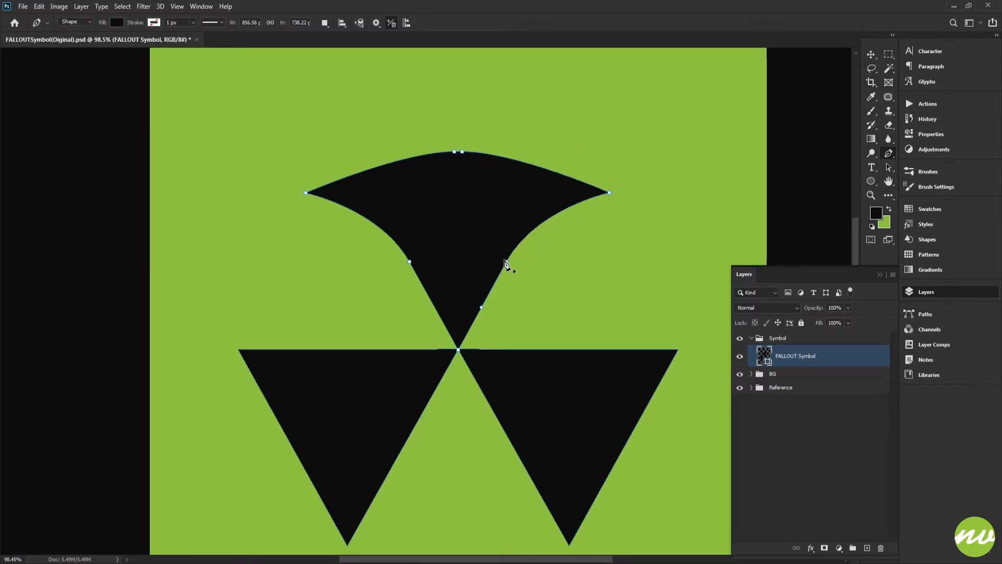
# Select the right wing's tip point and rotate it with Free Transform around a relocated reference point
pyautogui.moveTo(645, 179); pyautogui.dragTo(607, 213)
pyautogui.hotkey('ctrl', 't')
pyautogui.moveTo(536, 206); pyautogui.dragTo(466, 257)
pyautogui.moveTo(509, 112); pyautogui.dragTo(438, 211)
pyautogui.press('Return')
# Select the right stem and wing points and rotate them 15° around the transform box's bottom-right corner, then commit
pyautogui.scroll(2, 537, 265)
pyautogui.moveTo(529, 247); pyautogui.dragTo(546, 270)
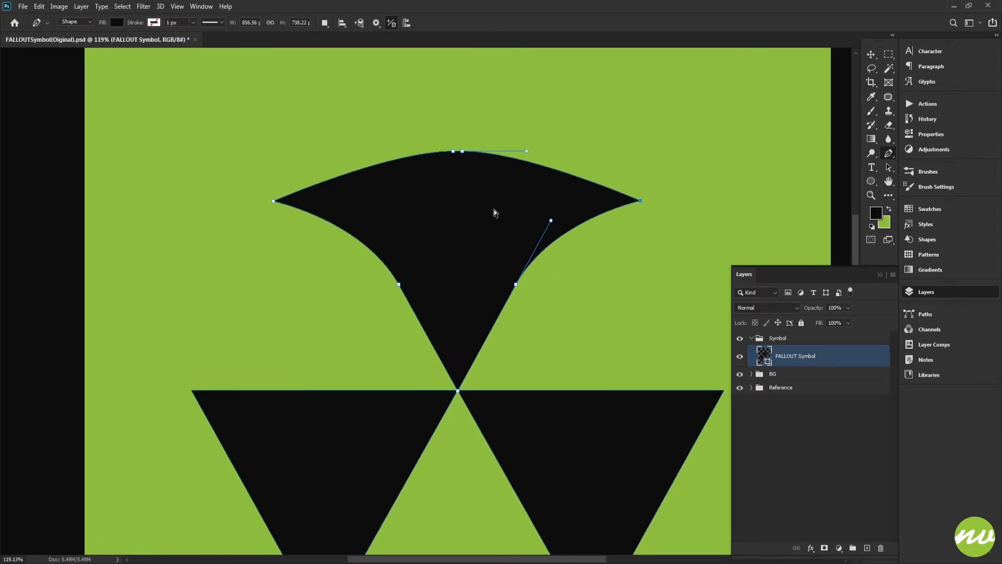
pyautogui.scroll(-2, 494, 209)
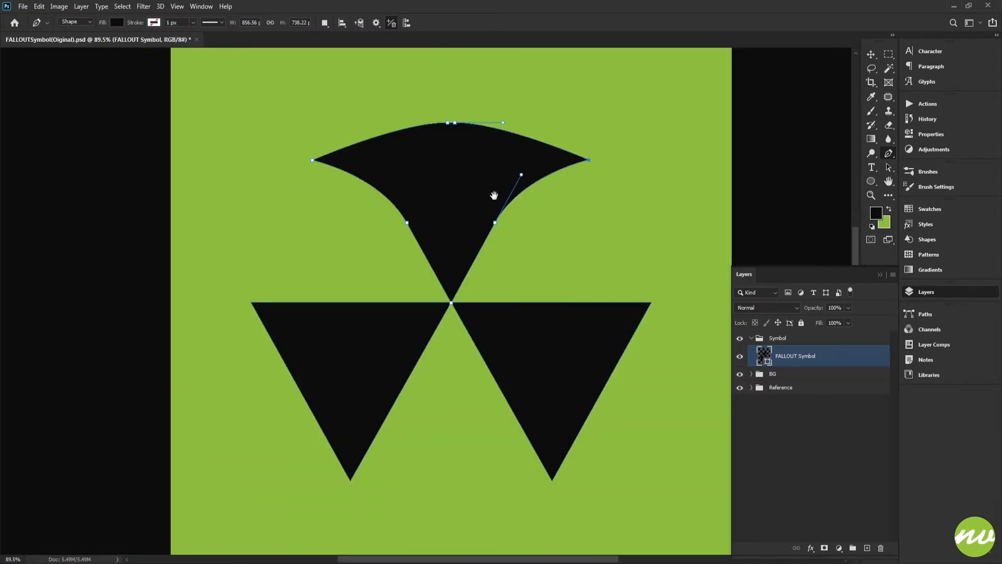
pyautogui.moveTo(495, 195); pyautogui.dragTo(495, 246)
pyautogui.scroll(2, 505, 235)
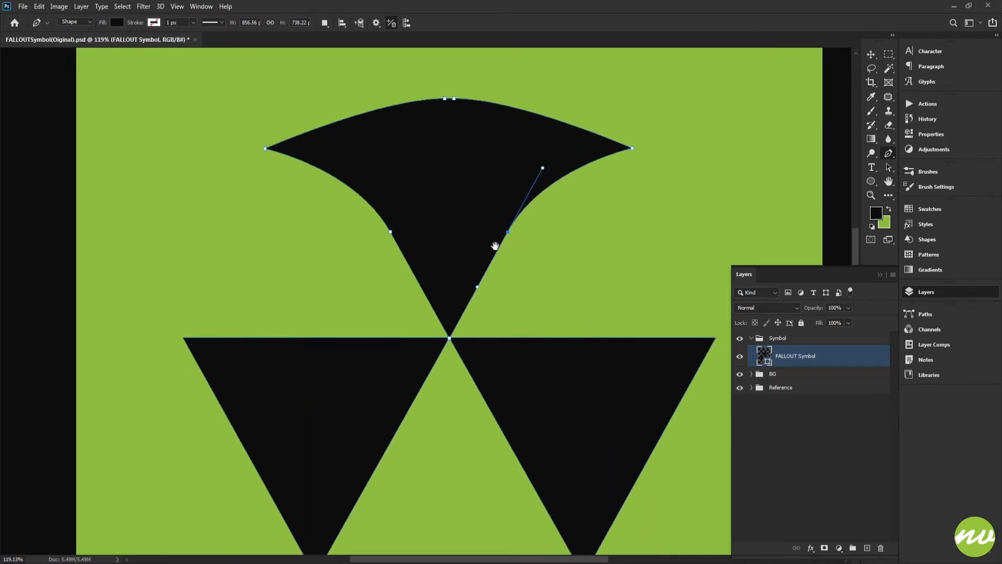
pyautogui.hotkey('ctrl', 't')
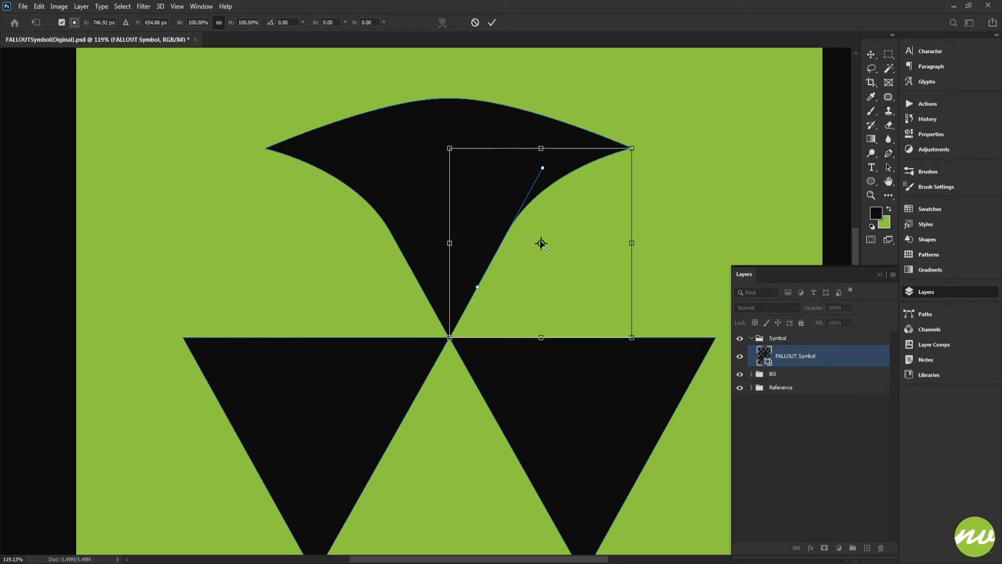
pyautogui.moveTo(541, 250); pyautogui.dragTo(632, 337)
pyautogui.moveTo(729, 155); pyautogui.dragTo(671, 265)
pyautogui.moveTo(667, 114); pyautogui.dragTo(673, 151)
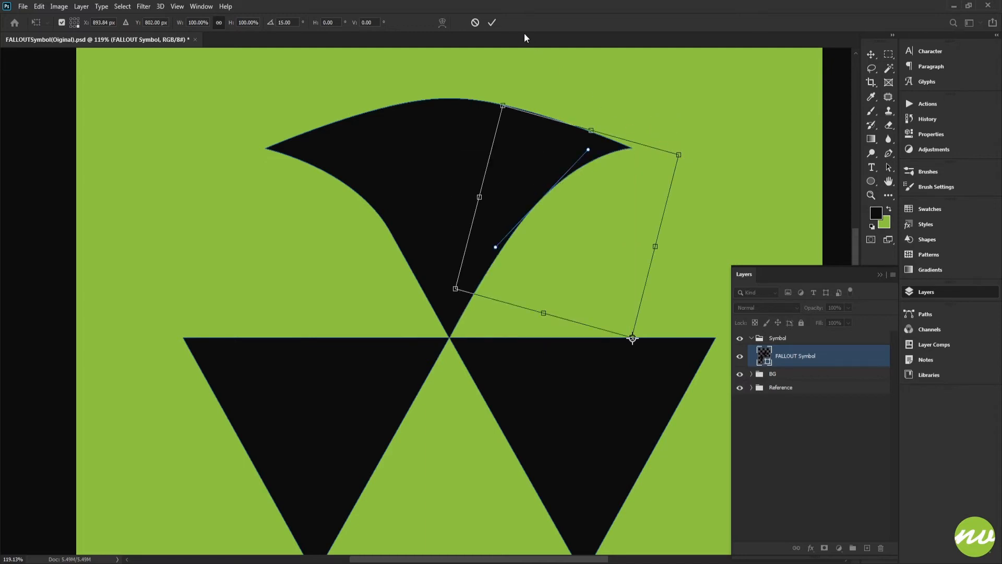
pyautogui.click(492, 22)
pyautogui.press('Escape')
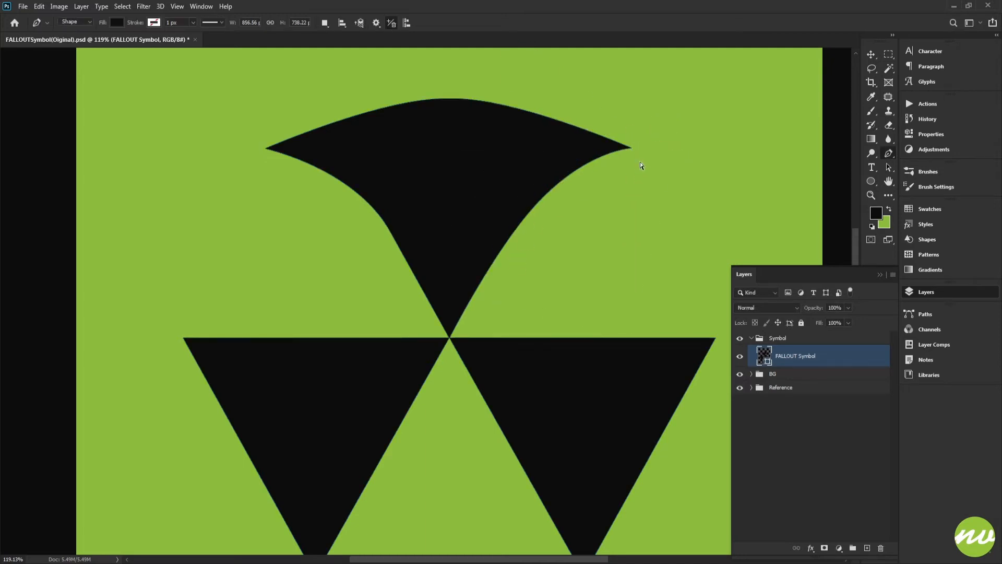
# Select the left stem and wing points and rotate them -15° around the transform box's bottom-left corner, then commit
pyautogui.scroll(-7, 612, 160)
pyautogui.scroll(6, 569, 214)
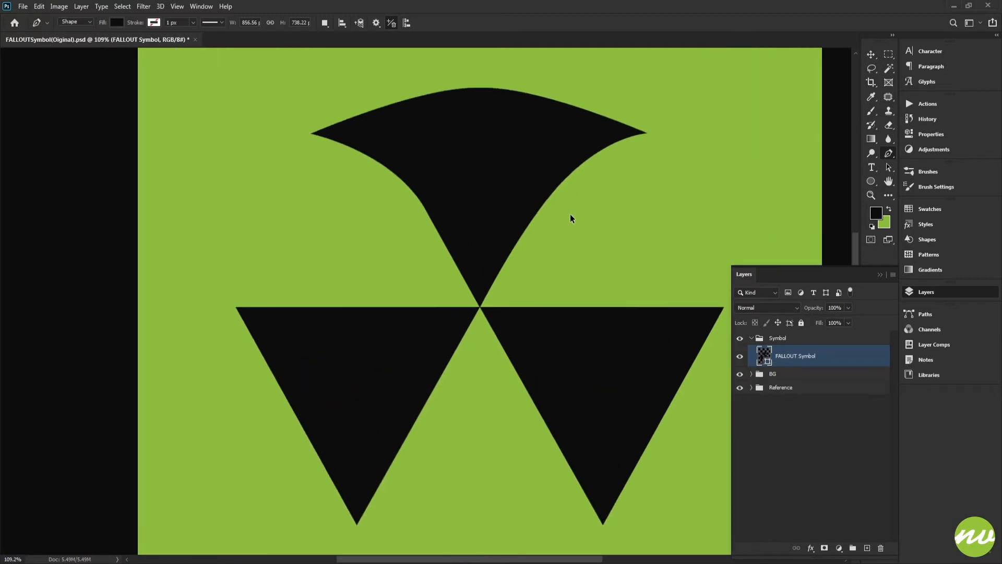
pyautogui.moveTo(530, 200); pyautogui.dragTo(521, 227)
pyautogui.click(779, 338)
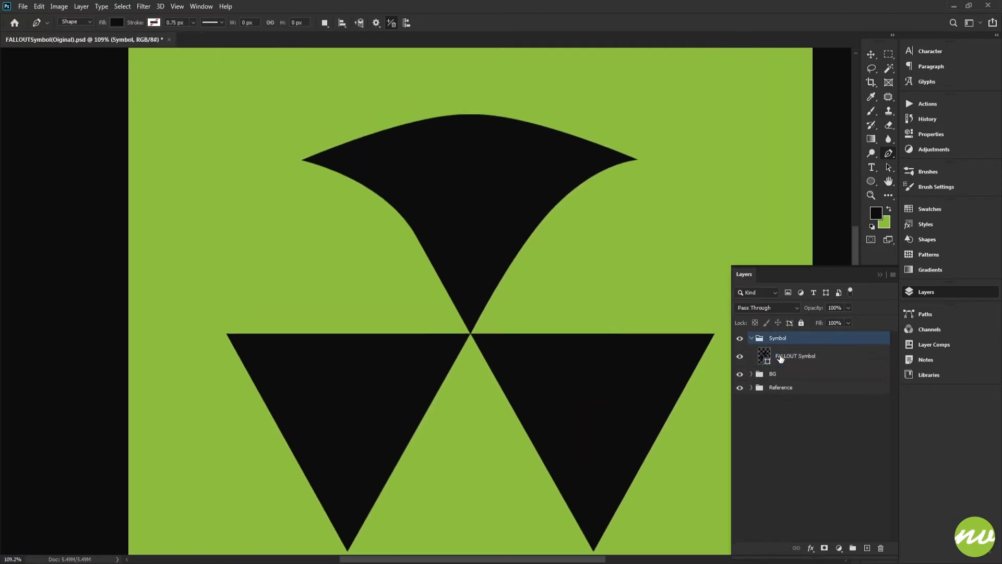
pyautogui.click(780, 356)
pyautogui.keyDown('ctrl'); pyautogui.moveTo(365, 222); pyautogui.dragTo(461, 288); pyautogui.keyUp('ctrl')
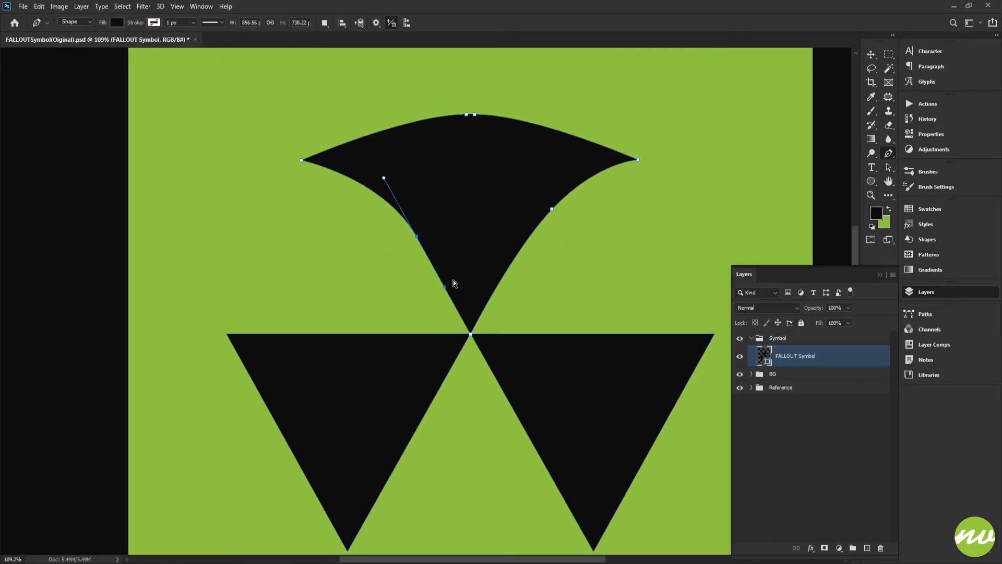
pyautogui.hotkey('ctrl', 't')
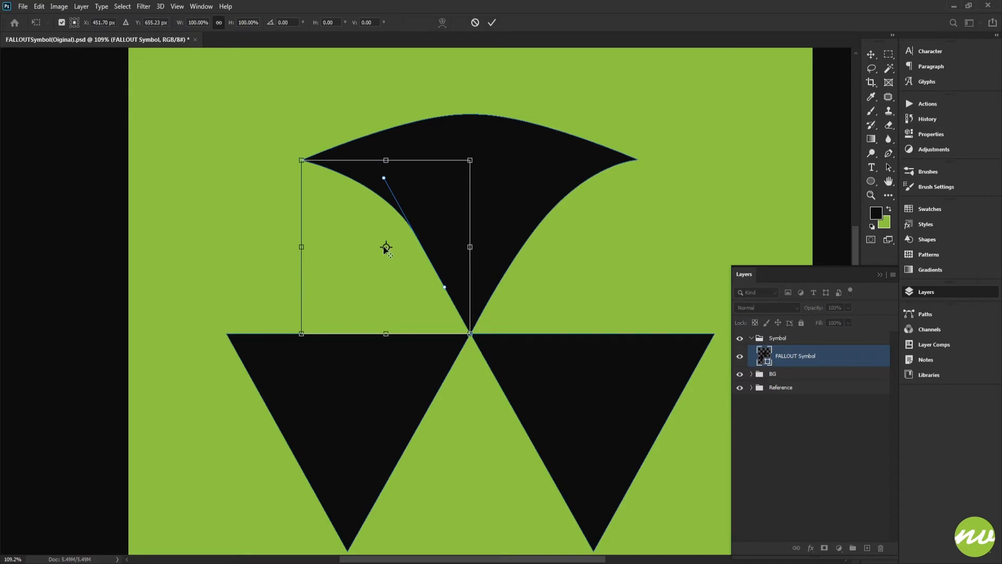
pyautogui.moveTo(386, 247); pyautogui.dragTo(302, 334)
pyautogui.keyDown('shift'); pyautogui.moveTo(289, 111); pyautogui.dragTo(263, 131); pyautogui.keyUp('shift')
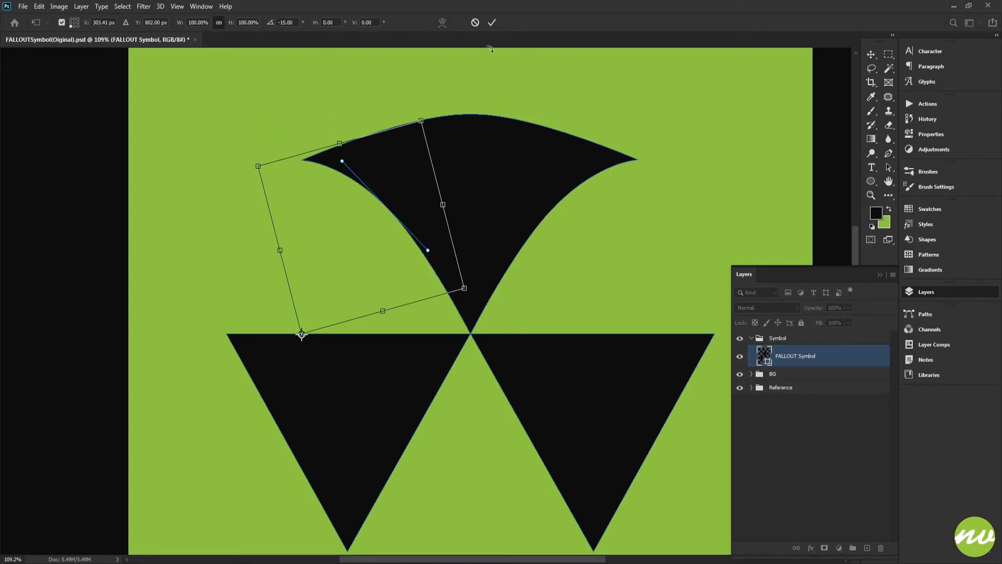
pyautogui.click(492, 22)
# Switch to the shape tools and duplicate the FALLOUT Symbol layer
pyautogui.scroll(-4, 611, 143)
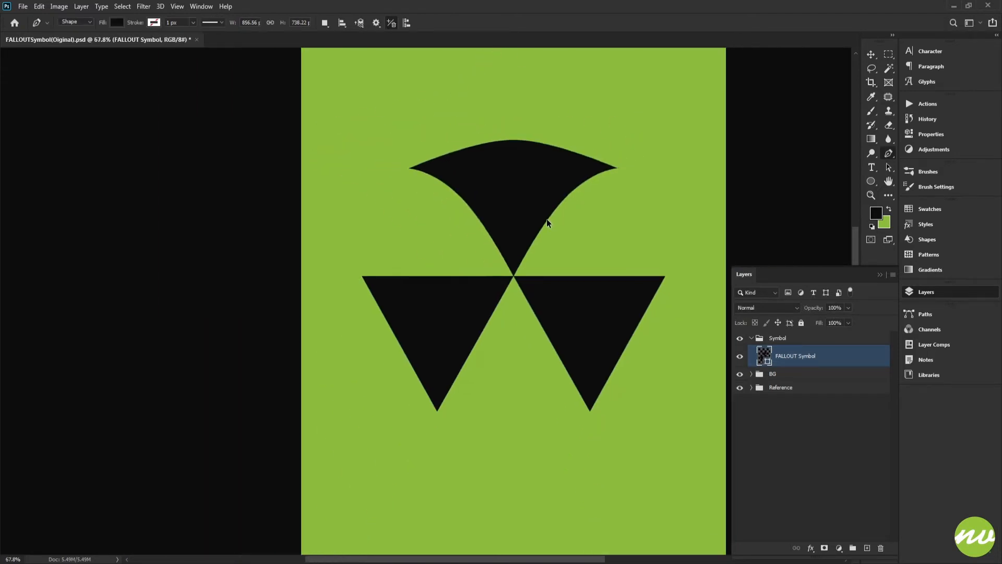
pyautogui.scroll(3, 546, 218)
pyautogui.moveTo(536, 202); pyautogui.dragTo(496, 213)
pyautogui.scroll(-2, 497, 219)
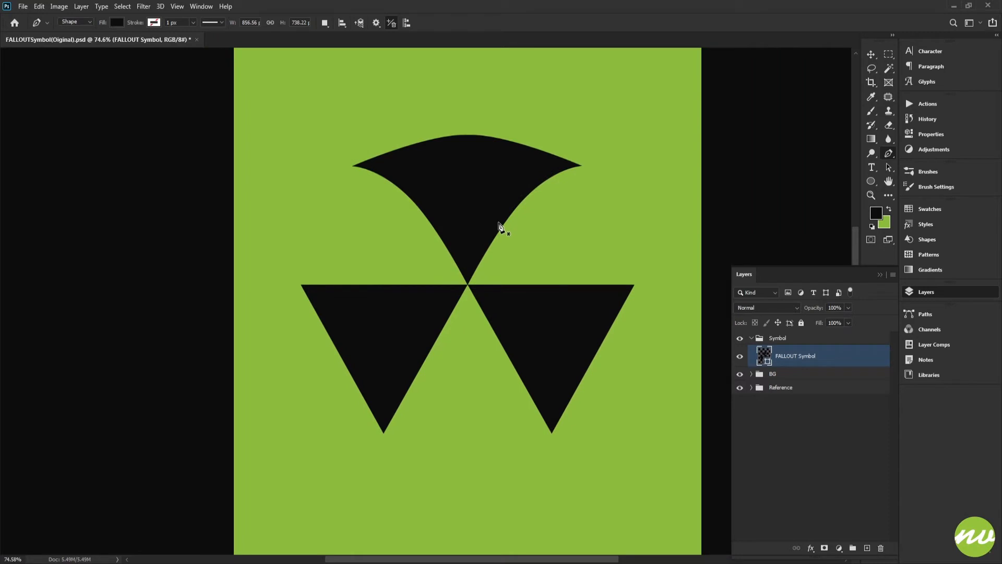
pyautogui.press('u')
pyautogui.scroll(2, 504, 223)
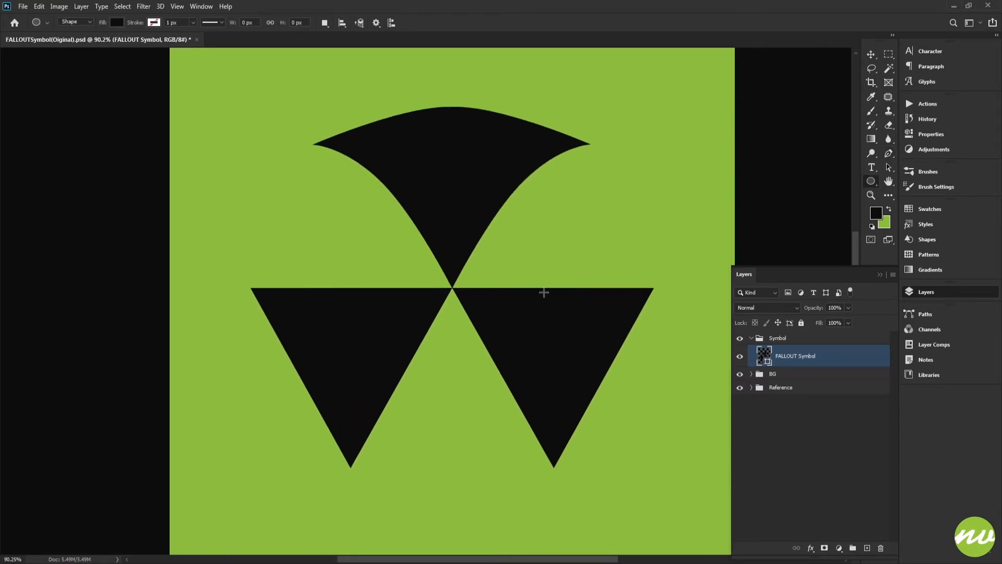
pyautogui.hotkey('ctrl', 'j')
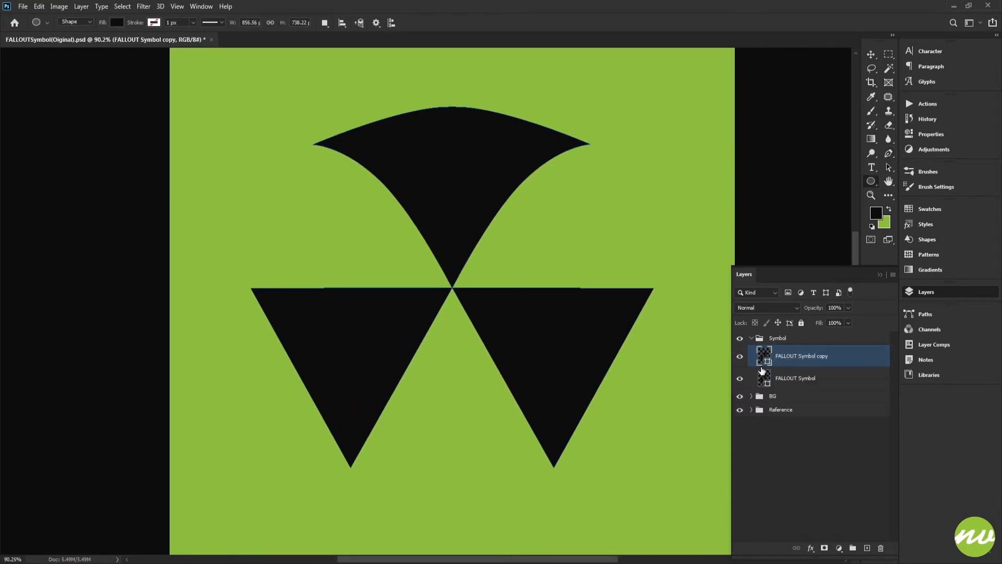
# Hide the original FALLOUT Symbol layer and delete the lower-right triangle from the copy
pyautogui.click(741, 377)
pyautogui.press('Delete')
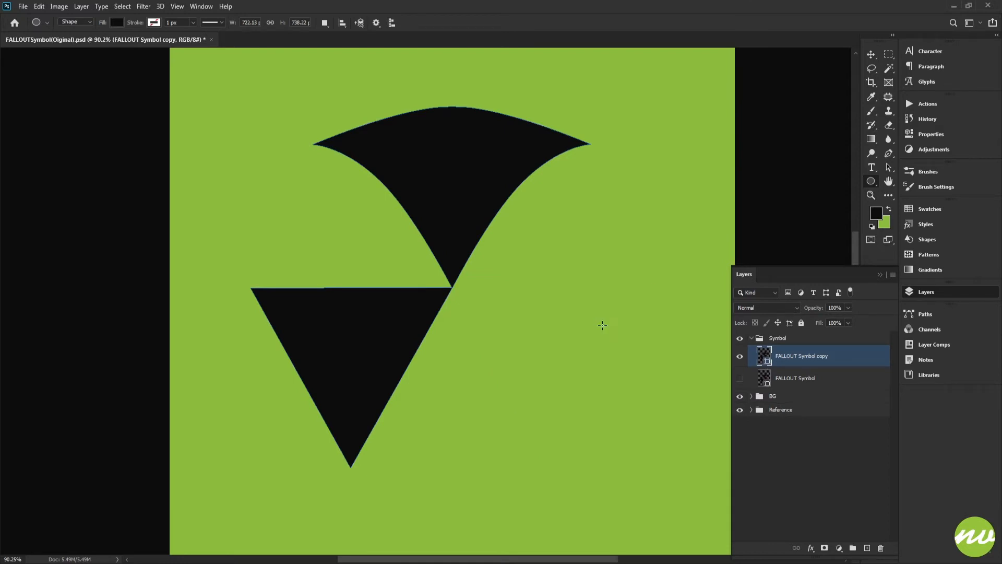
# Show the guides again and select the upper blade path on the copy
pyautogui.hotkey('ctrl', ';')
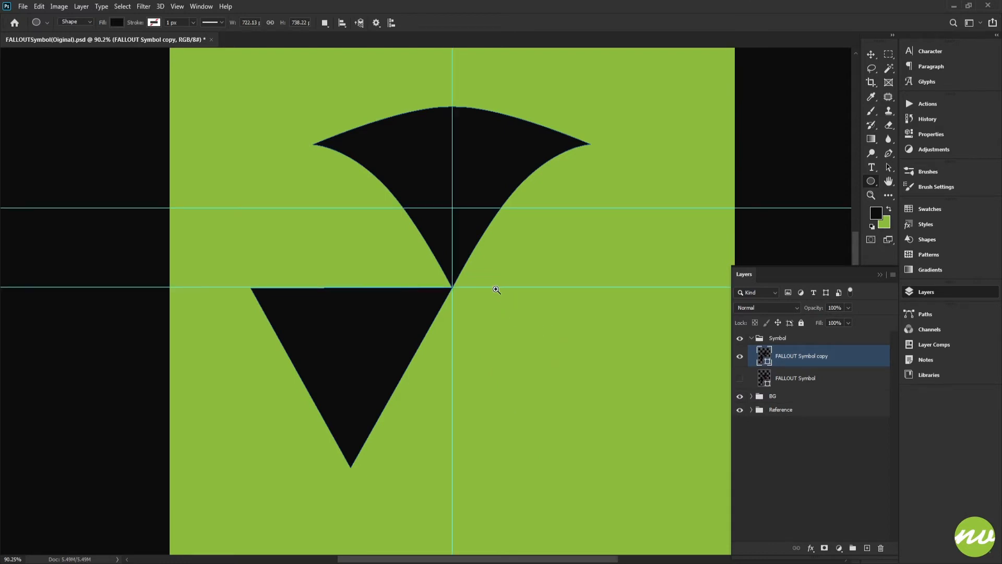
pyautogui.moveTo(451, 288); pyautogui.dragTo(454, 311)
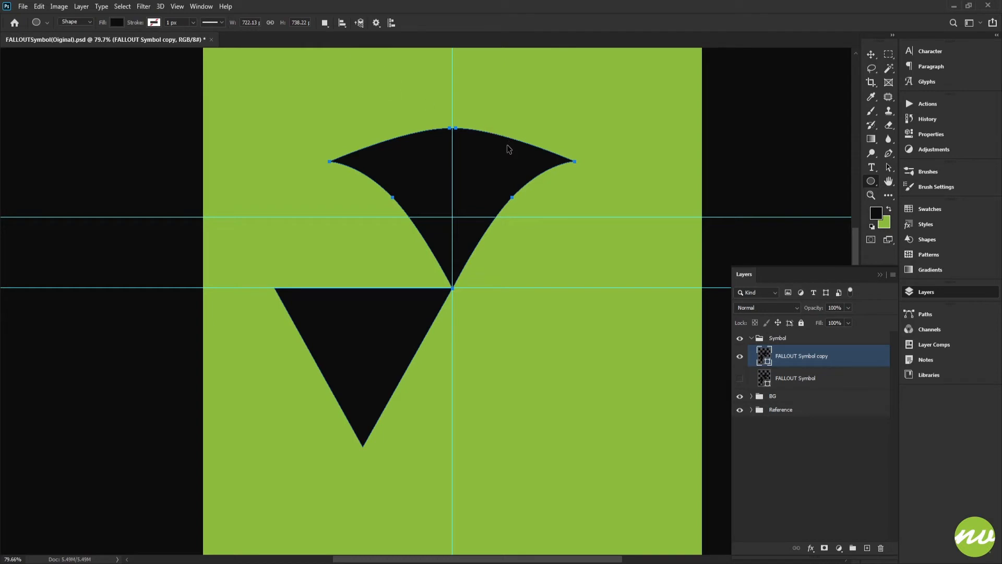
# Duplicate the upper blade path and rotate the copy 120° around the symbol's center point, then commit
pyautogui.hotkey('ctrl', 't')
pyautogui.moveTo(454, 217); pyautogui.dragTo(495, 293)
pyautogui.moveTo(453, 205); pyautogui.dragTo(502, 457)
pyautogui.moveTo(503, 458); pyautogui.dragTo(483, 183)
pyautogui.moveTo(443, 158); pyautogui.dragTo(474, 233)
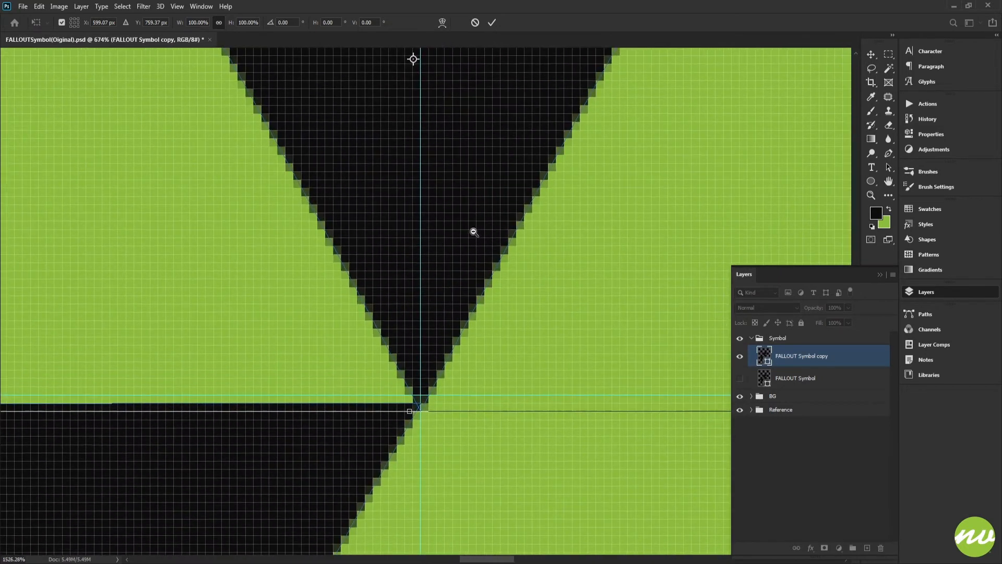
pyautogui.moveTo(415, 63); pyautogui.dragTo(459, 209)
pyautogui.moveTo(512, 76); pyautogui.dragTo(477, 370)
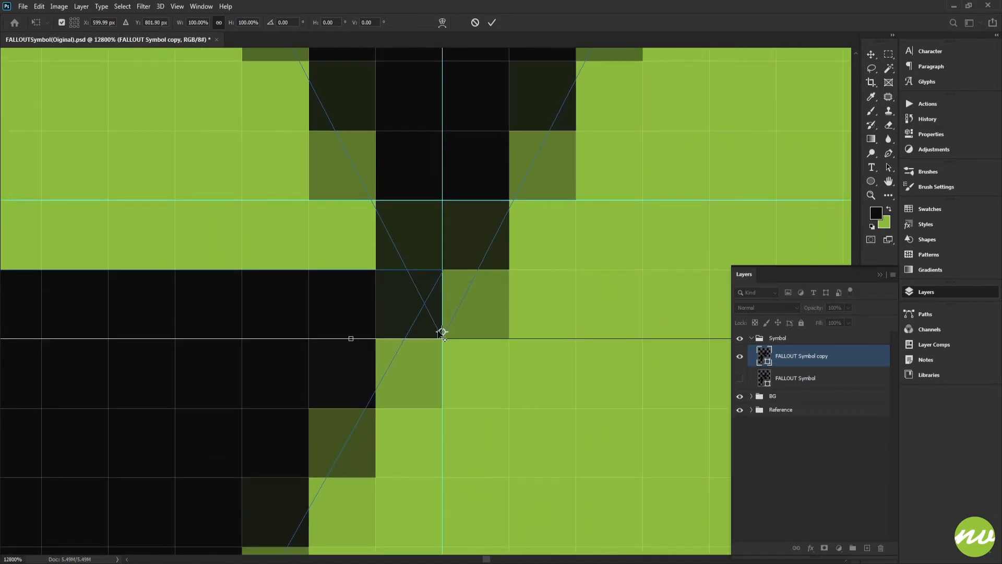
pyautogui.moveTo(442, 332); pyautogui.dragTo(442, 340)
pyautogui.moveTo(548, 310); pyautogui.dragTo(370, 303)
pyautogui.moveTo(555, 221); pyautogui.dragTo(461, 228)
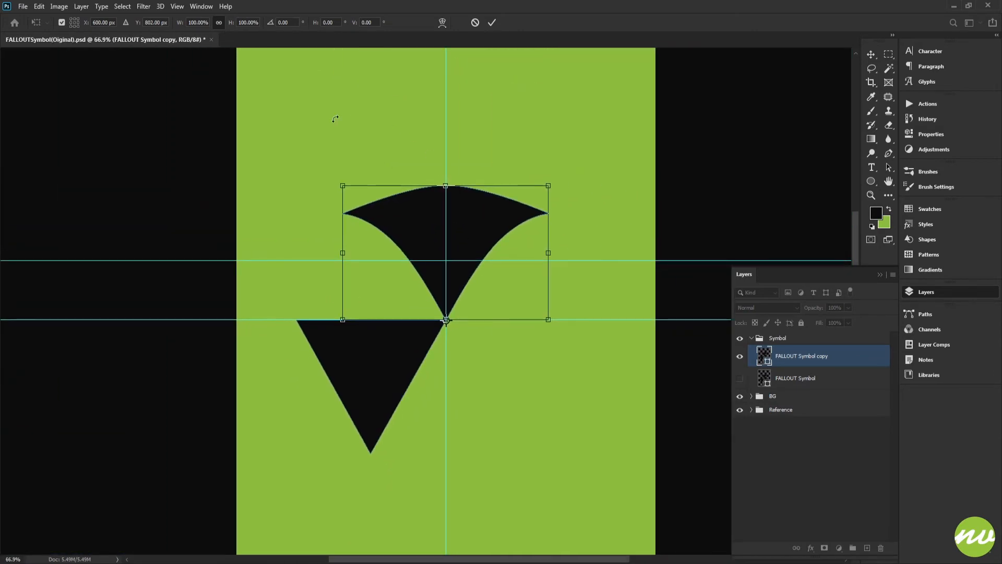
pyautogui.moveTo(335, 119); pyautogui.dragTo(586, 320)
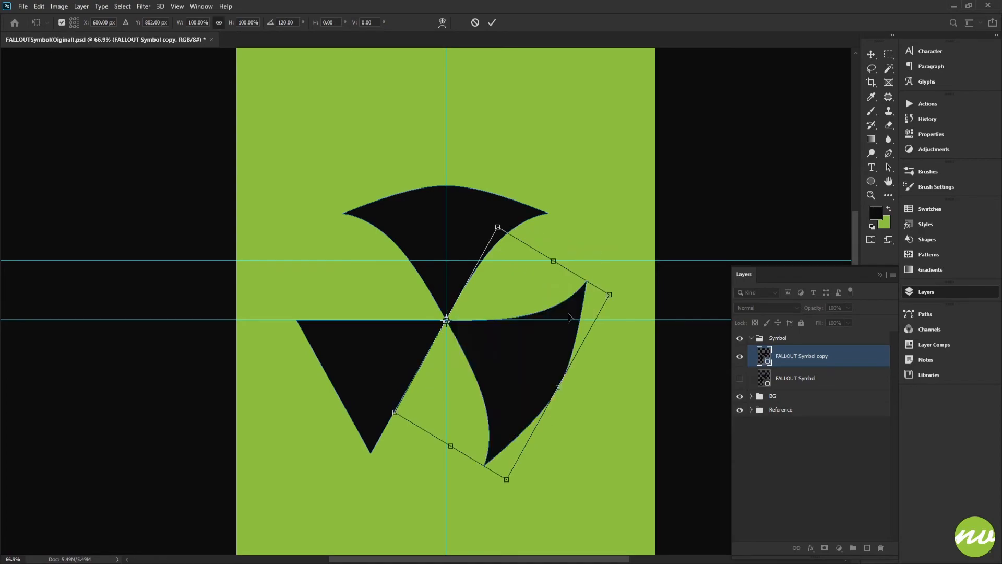
pyautogui.click(492, 23)
# Nudge the rotated blade up one pixel so its tip meets the center point
pyautogui.scroll(3, 458, 338)
pyautogui.scroll(10, 414, 318)
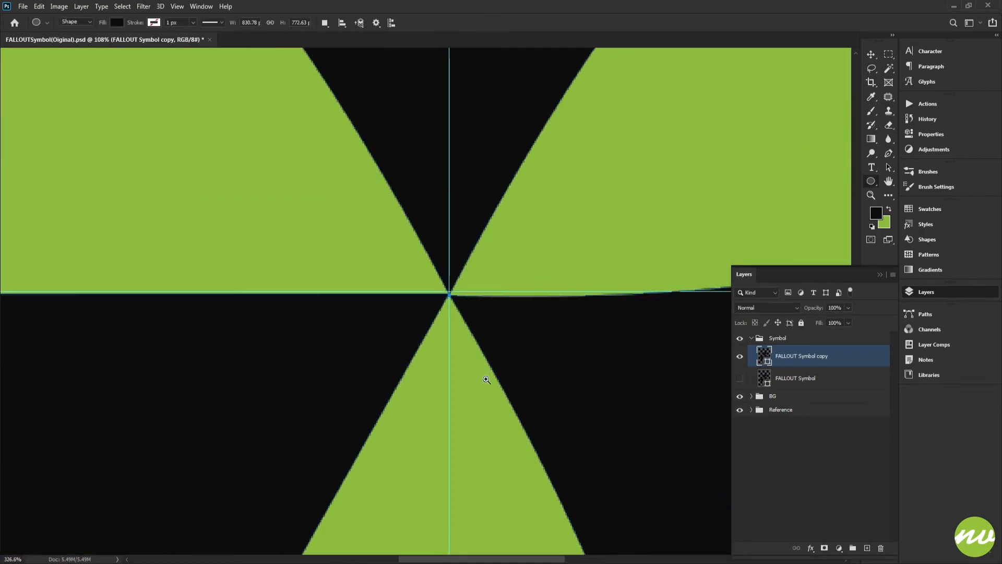
pyautogui.scroll(5, 442, 303)
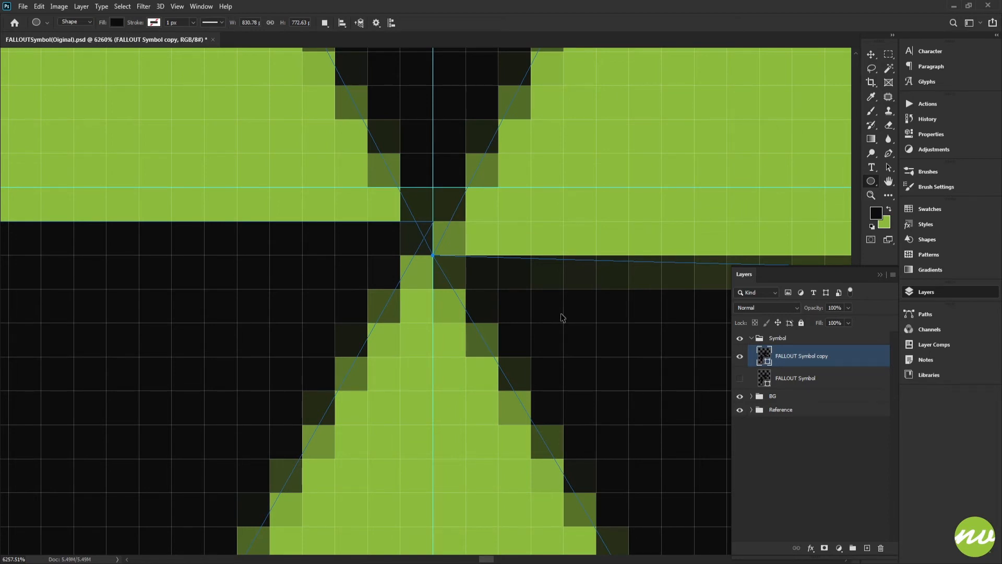
pyautogui.press('Up')
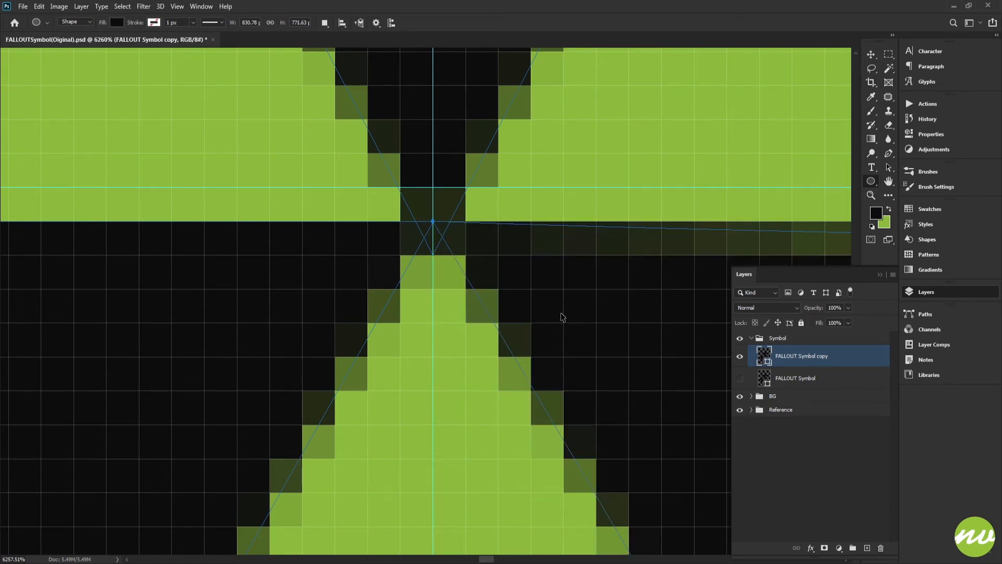
pyautogui.scroll(-10, 562, 316)
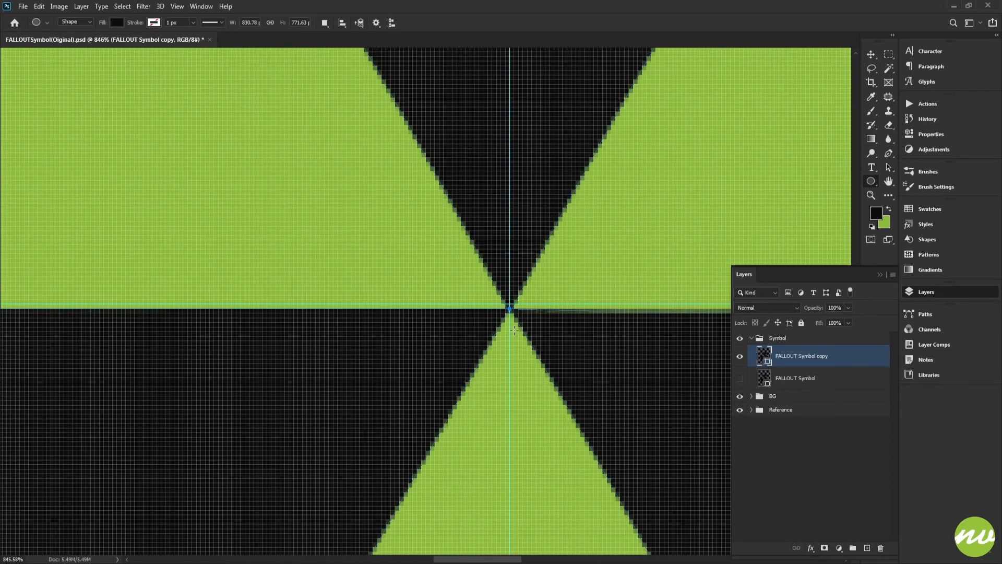
pyautogui.scroll(-10, 514, 330)
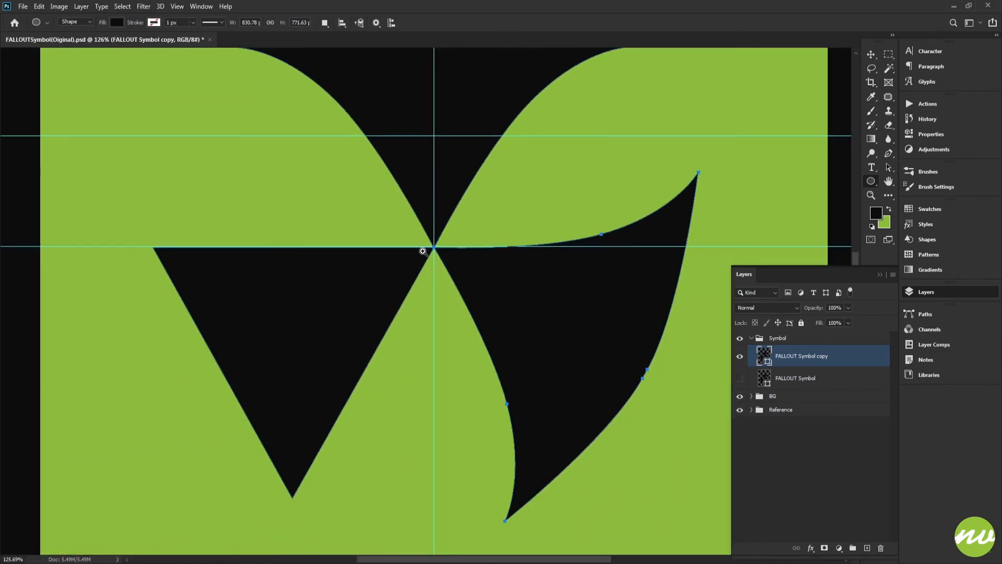
# Select and delete the lower-left triangle from the copy layer
pyautogui.moveTo(423, 251)
pyautogui.mouseDown()
pyautogui.moveTo(510, 397)
pyautogui.moveTo(559, 440)
pyautogui.moveTo(435, 221)
pyautogui.moveTo(412, 254)
pyautogui.mouseUp()
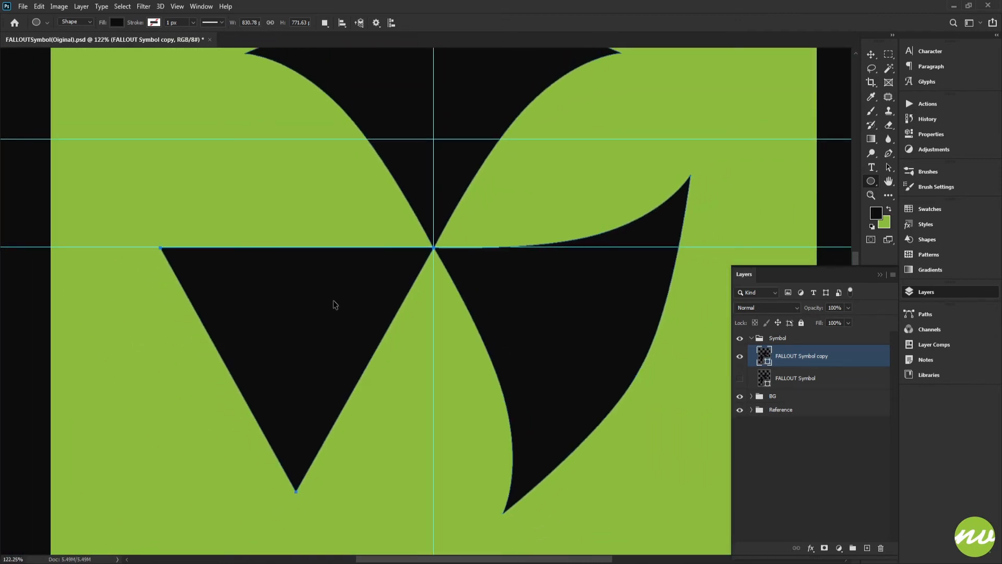
pyautogui.press('Delete')
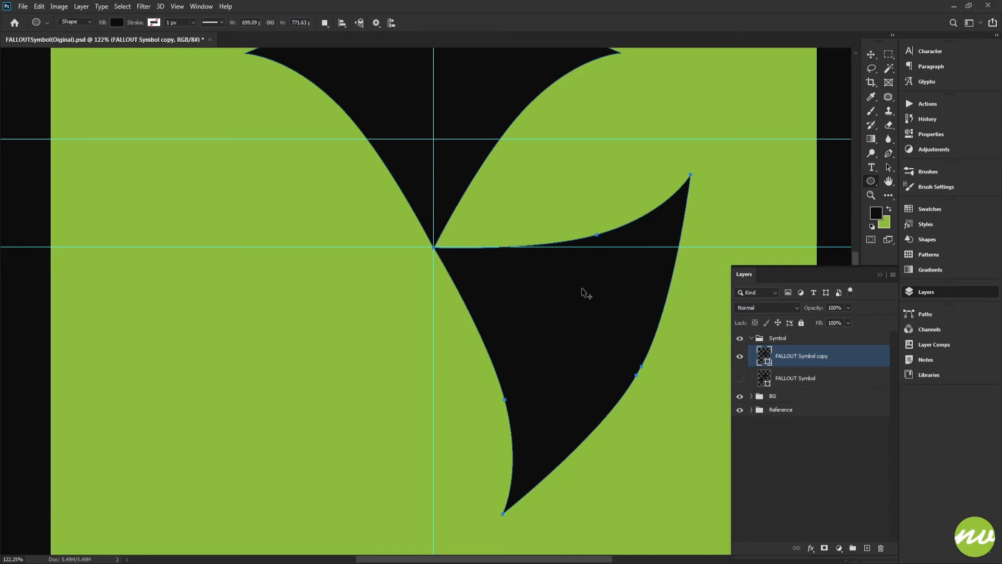
# Duplicate the rotated blade to the left side and flip the copy horizontally
pyautogui.moveTo(582, 287); pyautogui.dragTo(311, 352)
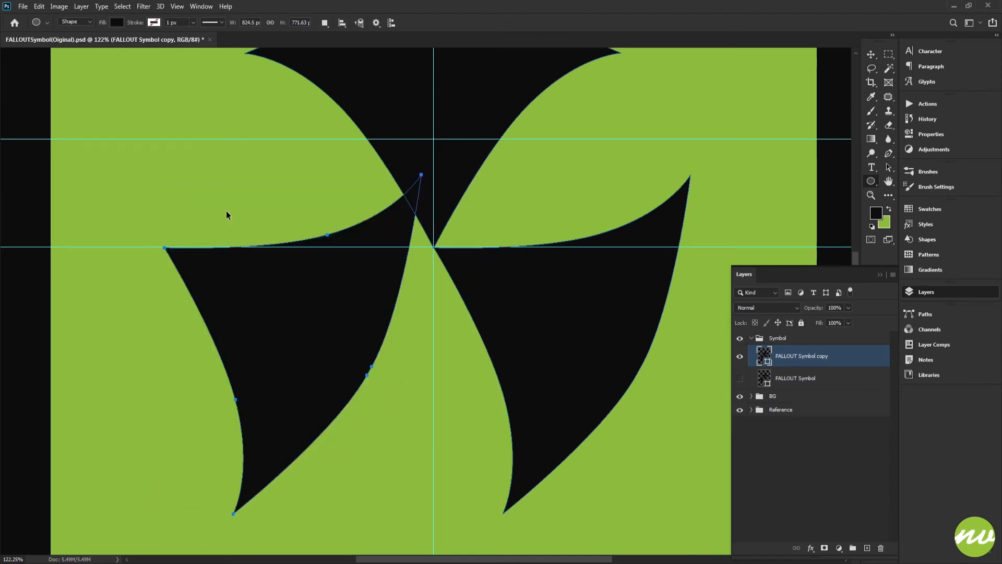
pyautogui.click(41, 7)
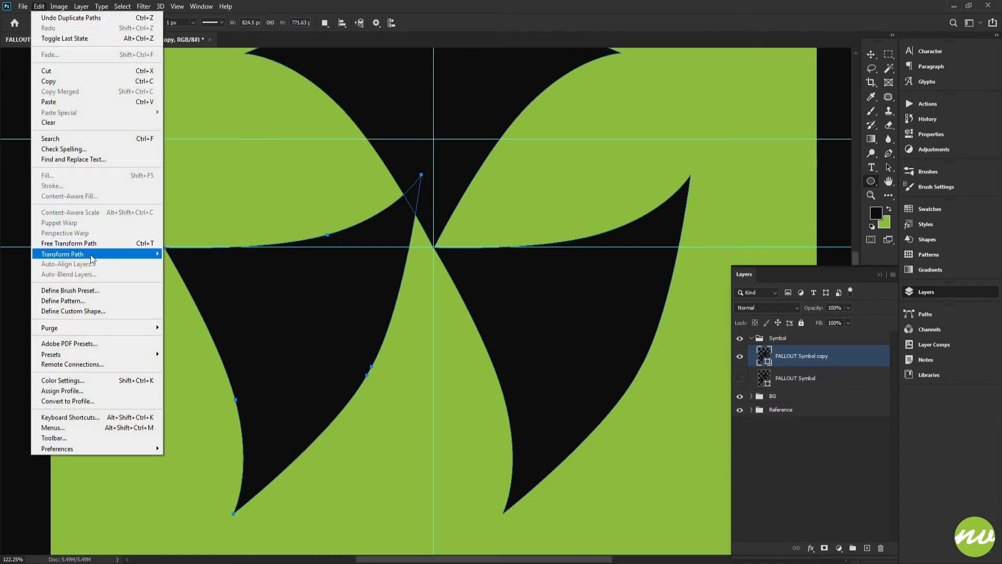
pyautogui.moveTo(109, 255)
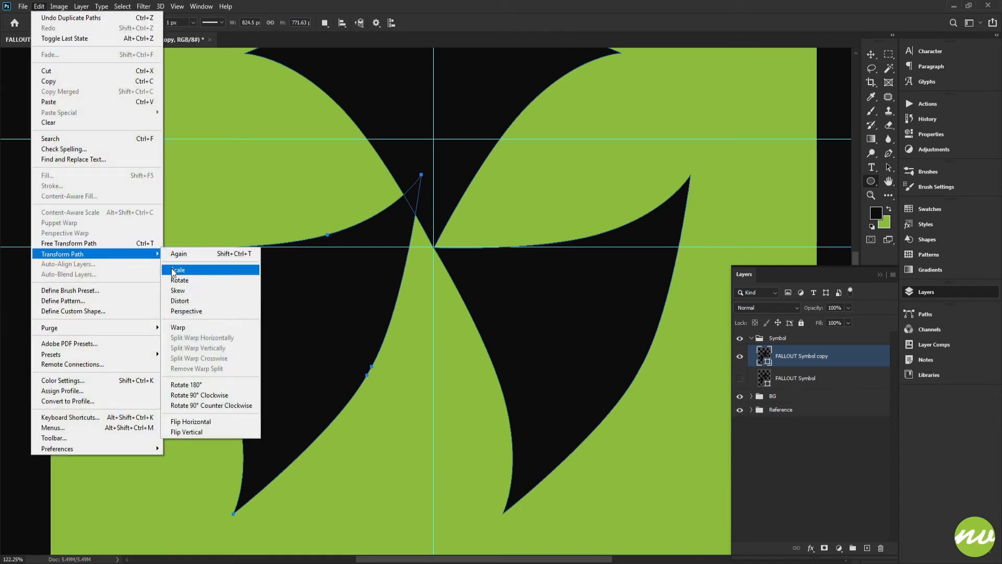
pyautogui.click(205, 422)
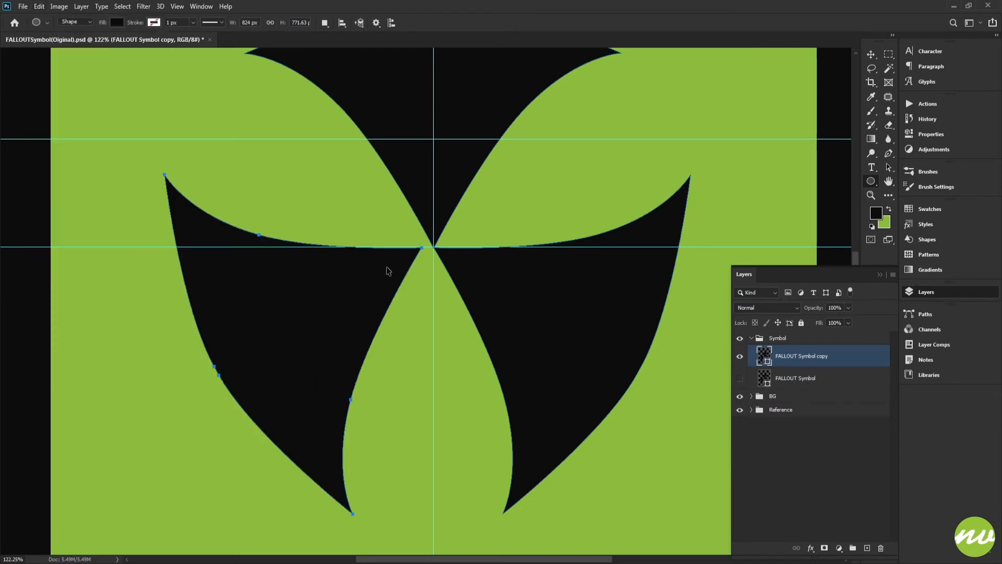
# Nudge the flipped blade right until its tip aligns with the center point
pyautogui.hotkey('shift', 'Right')
pyautogui.moveTo(421, 248); pyautogui.dragTo(575, 439)
pyautogui.moveTo(593, 379); pyautogui.dragTo(277, 351)
pyautogui.moveTo(660, 311); pyautogui.dragTo(394, 330)
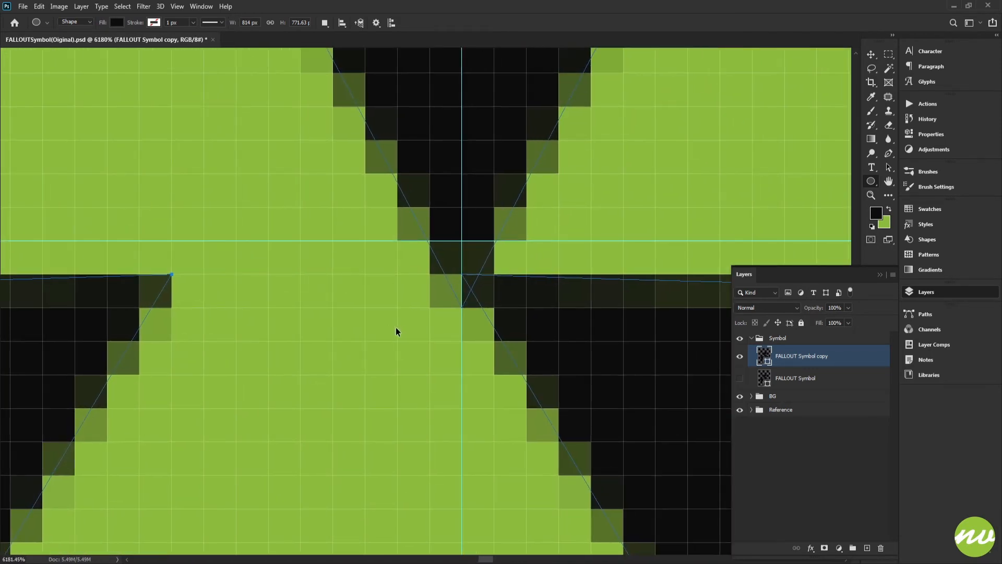
pyautogui.hotkey('shift', 'Right')
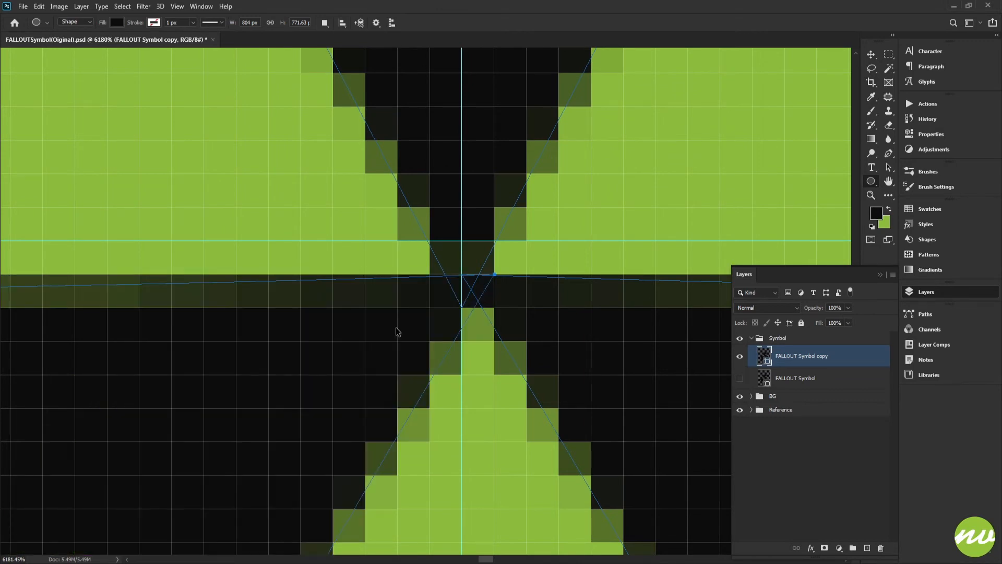
pyautogui.press('Left')
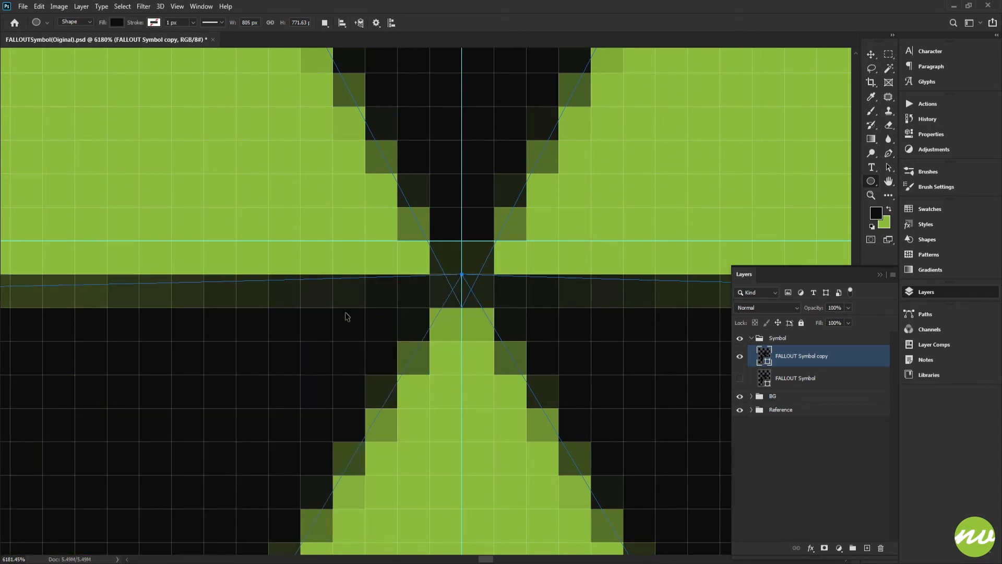
pyautogui.hotkey('ctrl', '0')
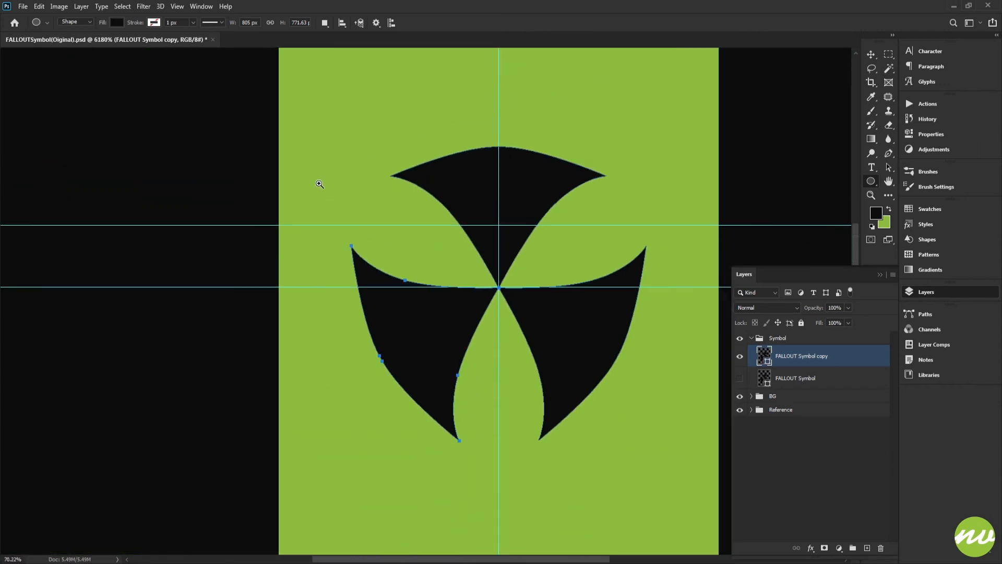
# Hide the guides and duplicate the image as FALLOUTSymbol(V2)
pyautogui.hotkey('ctrl', 'h')
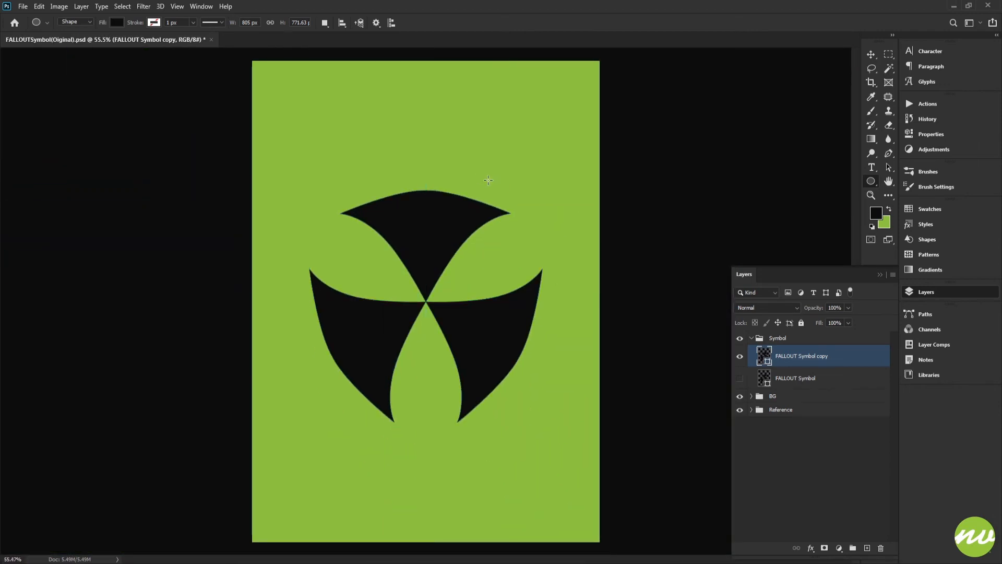
pyautogui.press('h')
pyautogui.scroll(3, 443, 271)
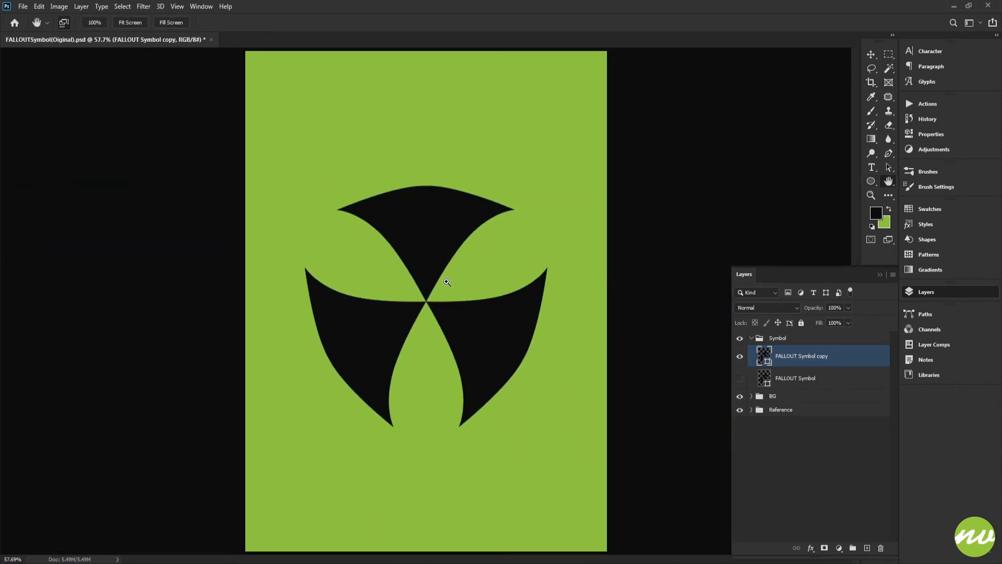
pyautogui.moveTo(459, 287); pyautogui.dragTo(470, 251)
pyautogui.click(115, 23)
pyautogui.click(59, 7)
pyautogui.click(93, 154)
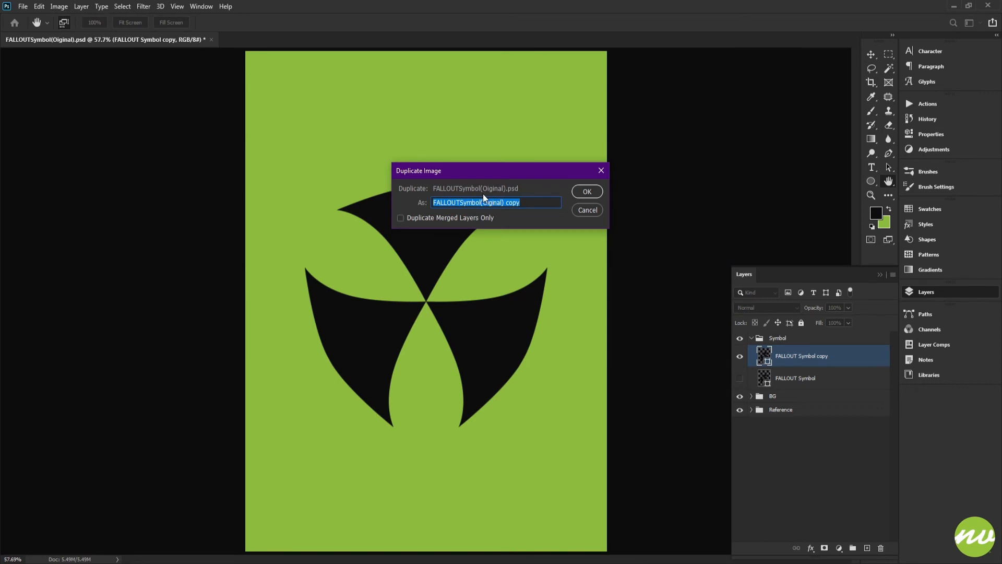
pyautogui.moveTo(486, 203); pyautogui.dragTo(569, 208)
pyautogui.write('V2')
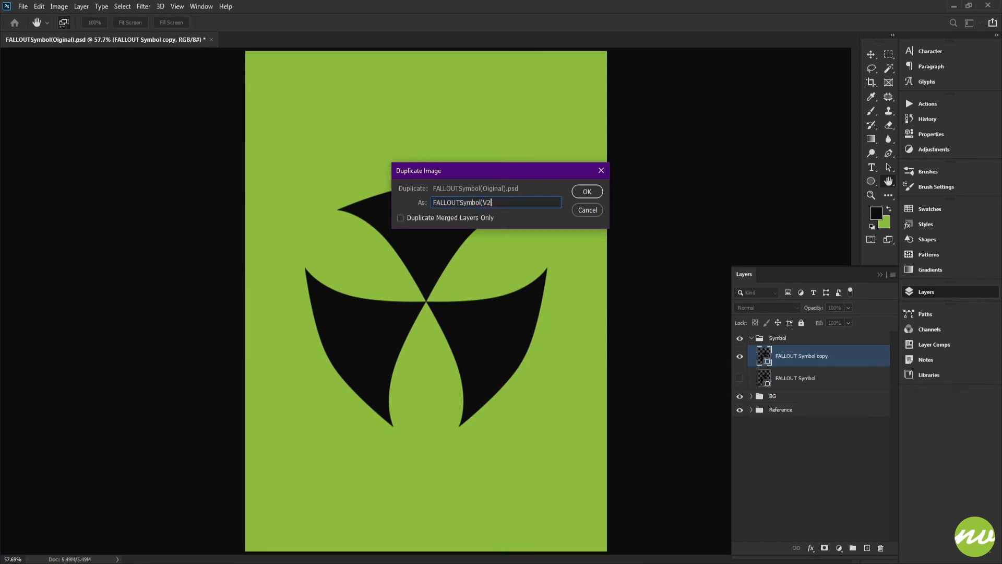
pyautogui.write(')')
pyautogui.press('Return')
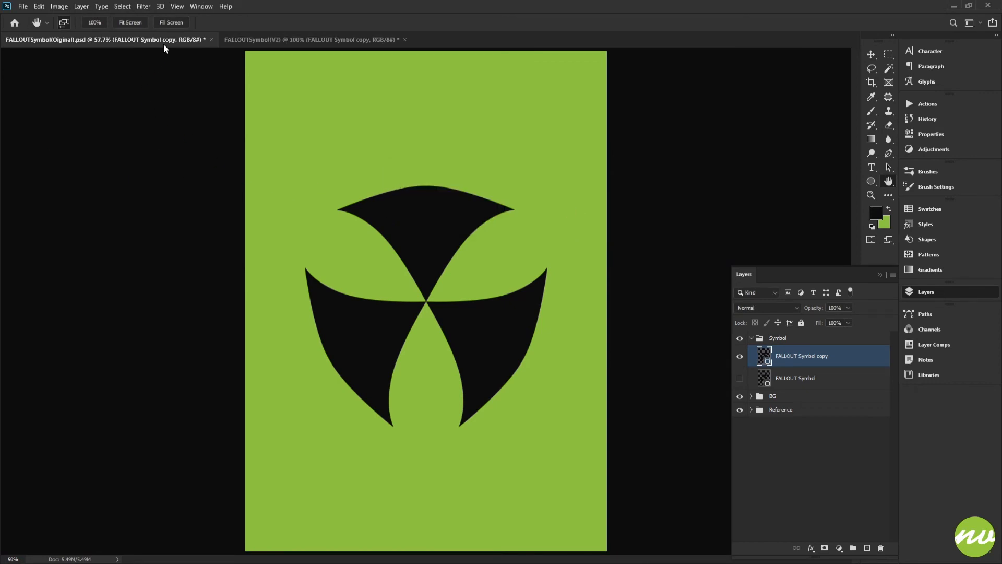
# Revert the original document to its opened state using the History snapshot
pyautogui.click(303, 40)
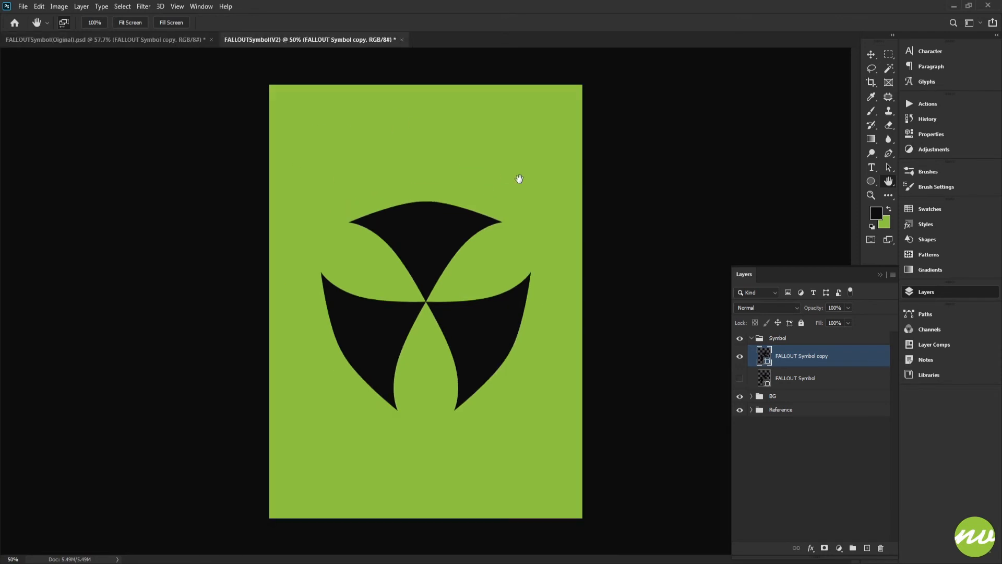
pyautogui.click(146, 24)
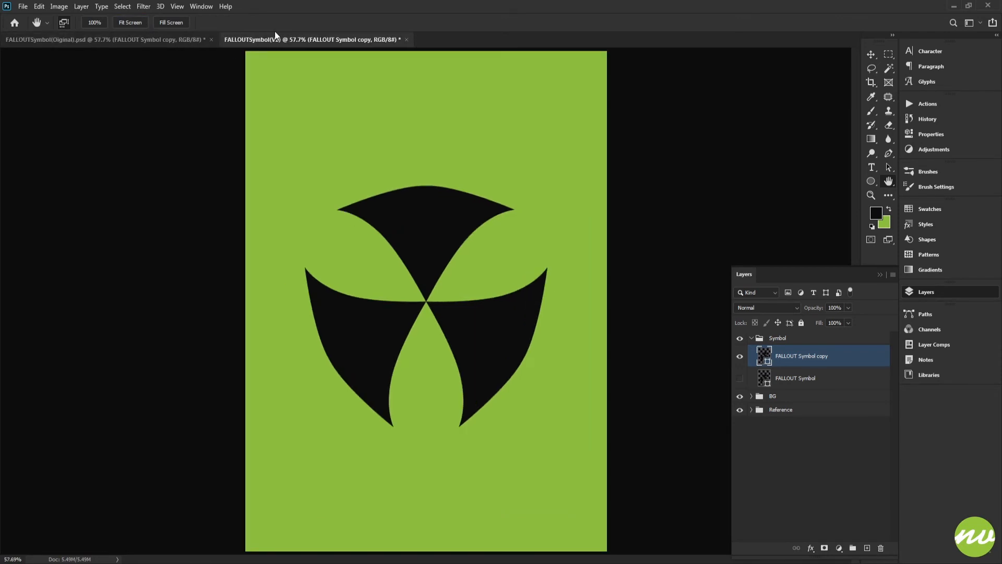
pyautogui.click(143, 37)
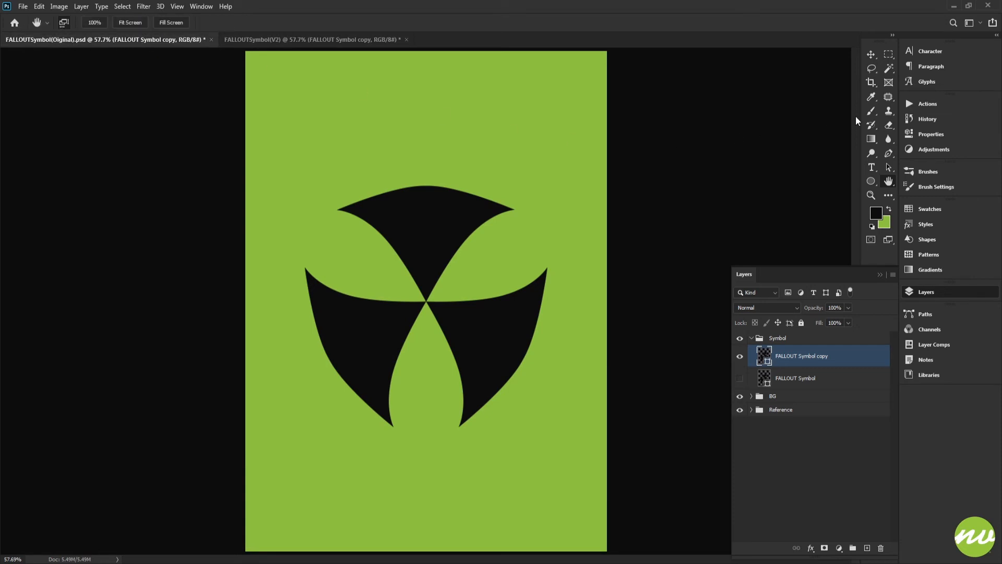
pyautogui.click(925, 120)
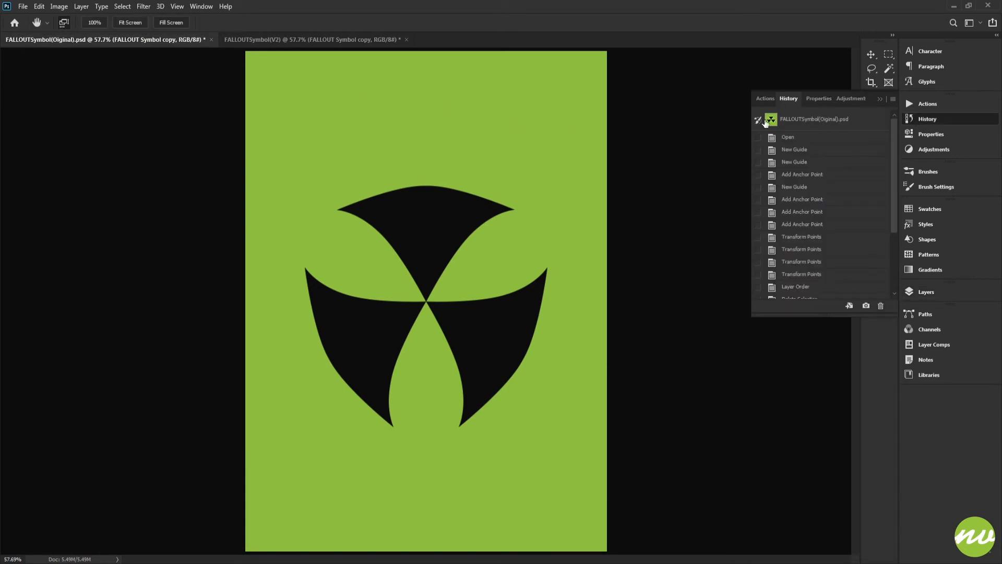
pyautogui.click(200, 6)
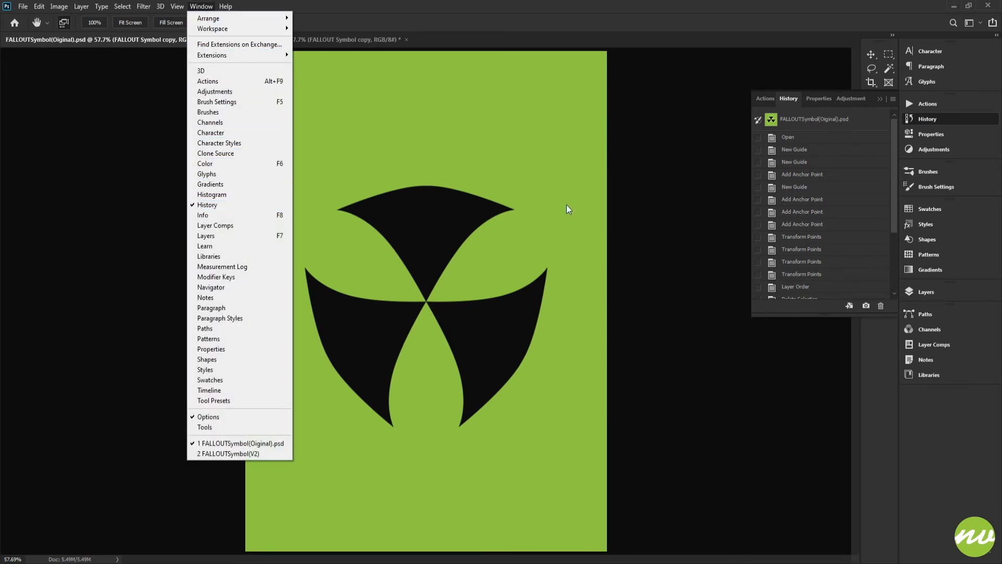
pyautogui.click(812, 121)
pyautogui.click(791, 125)
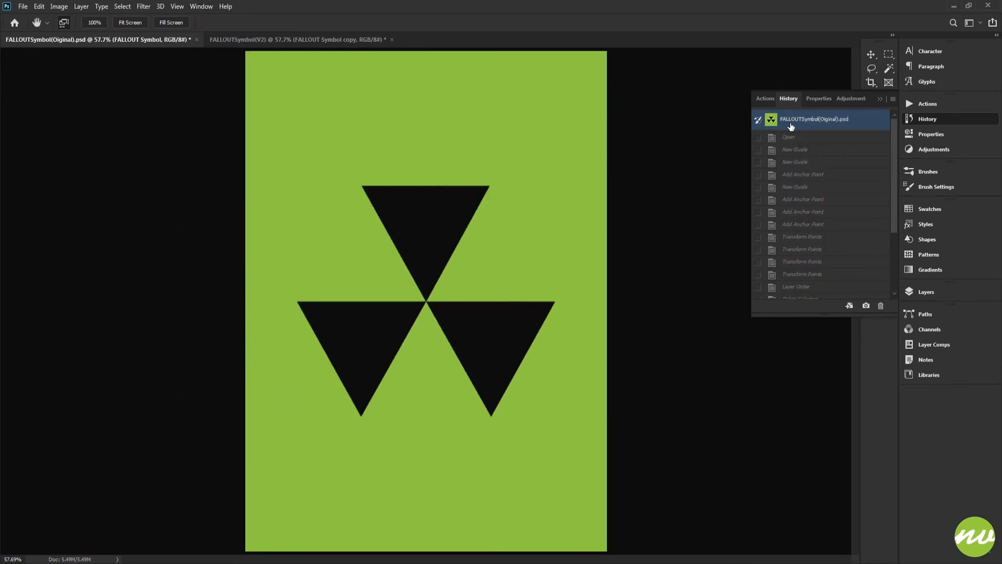
pyautogui.click(925, 293)
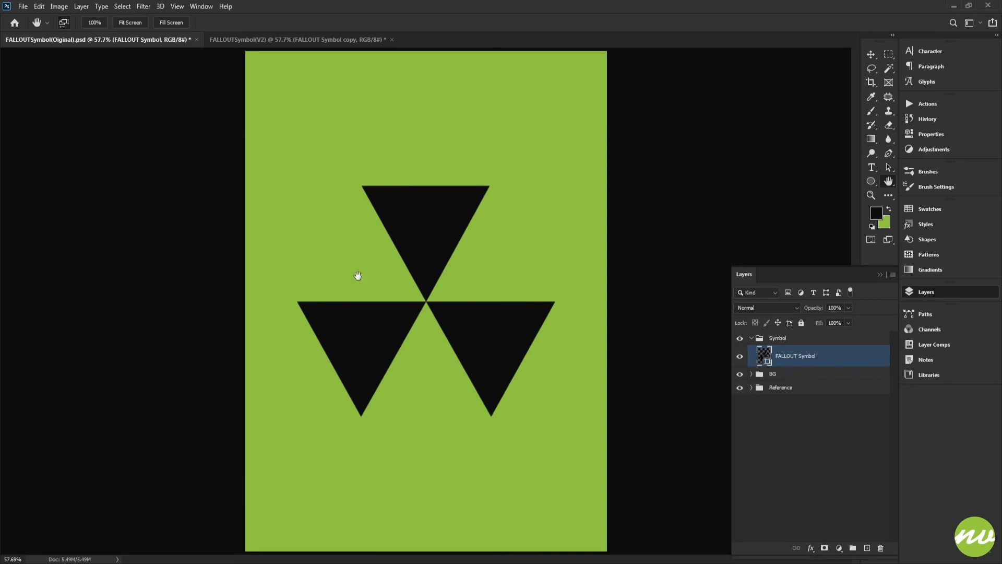
# Close the original FALLOUTSymbol(Original) document without saving changes
pyautogui.click(274, 39)
pyautogui.click(174, 40)
pyautogui.click(243, 38)
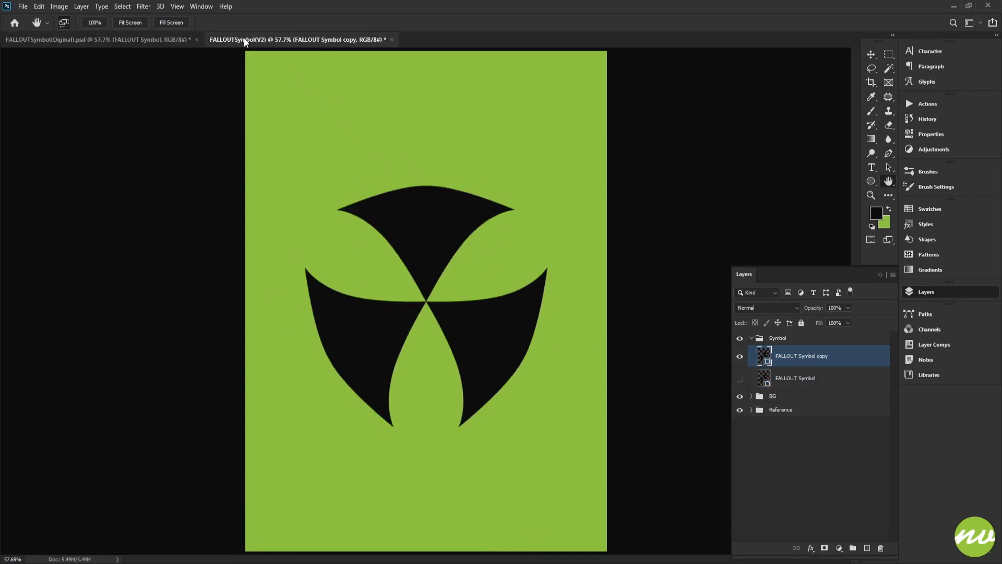
pyautogui.click(162, 41)
pyautogui.click(261, 37)
pyautogui.click(197, 40)
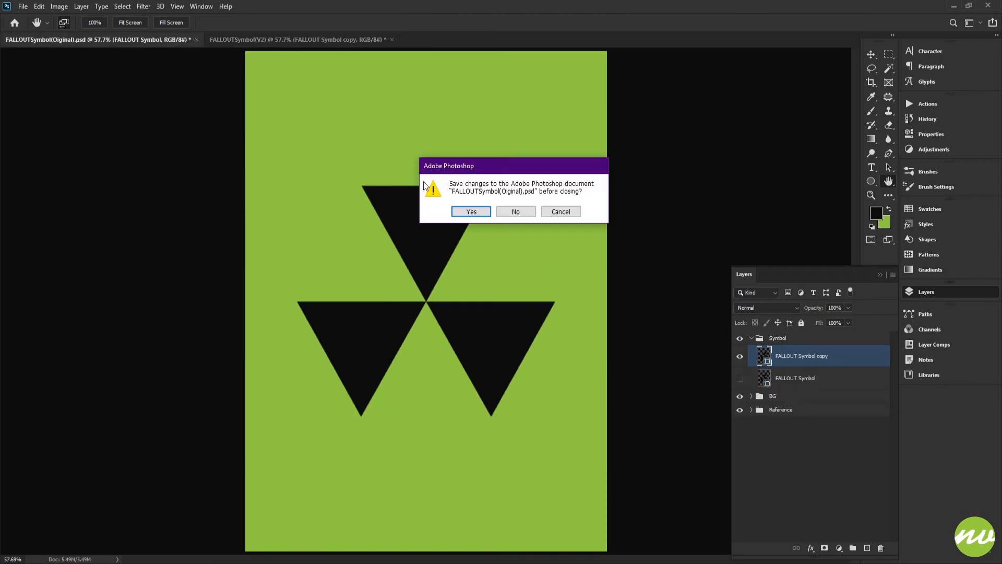
pyautogui.click(510, 216)
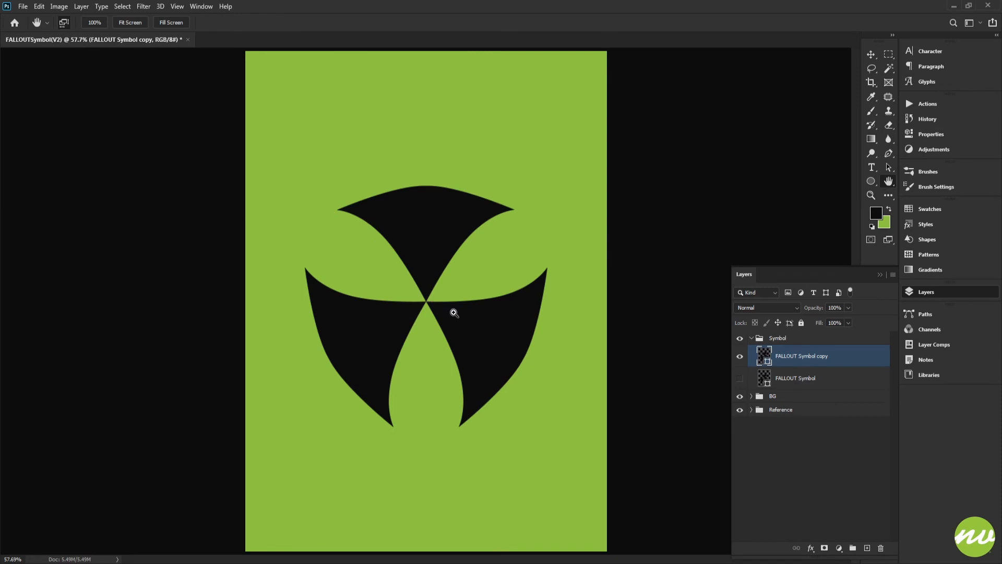
pyautogui.moveTo(455, 309); pyautogui.dragTo(493, 335)
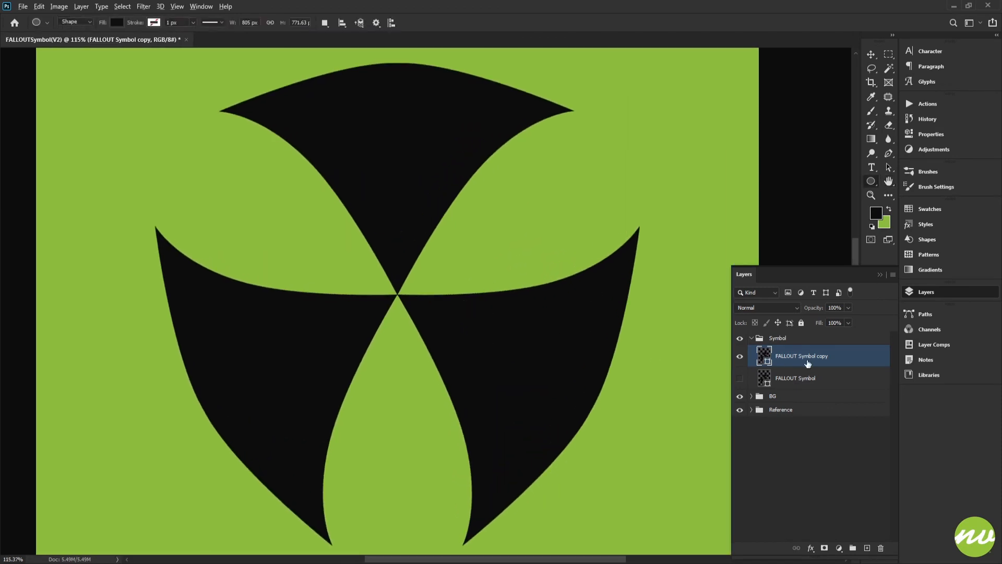
# Duplicate the FALLOUT Symbol copy layer and show the guides
pyautogui.moveTo(808, 362); pyautogui.dragTo(778, 351)
pyautogui.hotkey('ctrl', ';')
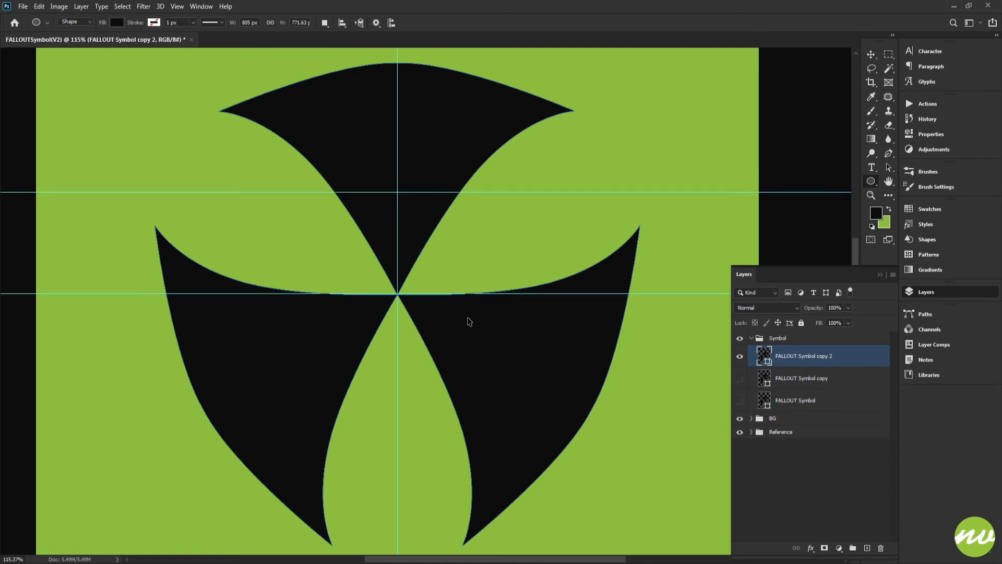
# Draw a circle about 168 px wide centered on the symbol's center point with the Ellipse tool
pyautogui.moveTo(481, 308); pyautogui.dragTo(532, 301)
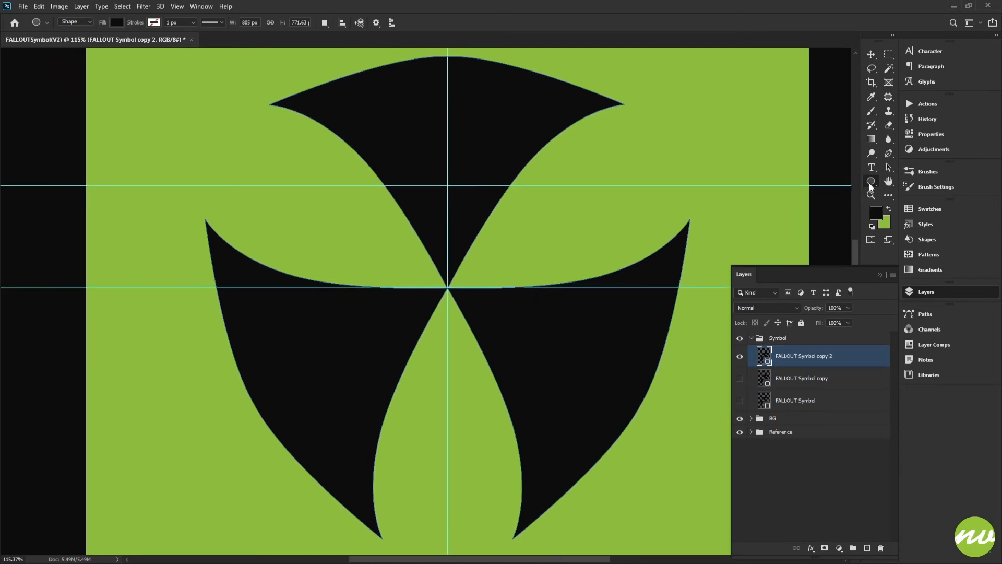
pyautogui.rightClick(870, 183)
pyautogui.click(904, 205)
pyautogui.moveTo(480, 270); pyautogui.dragTo(481, 347)
pyautogui.scroll(3, 452, 290)
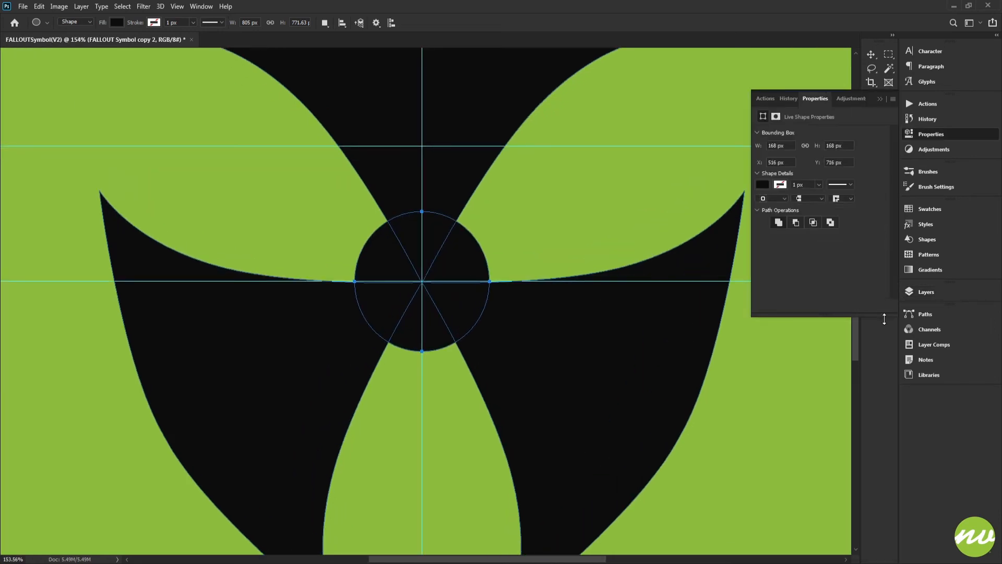
pyautogui.click(923, 292)
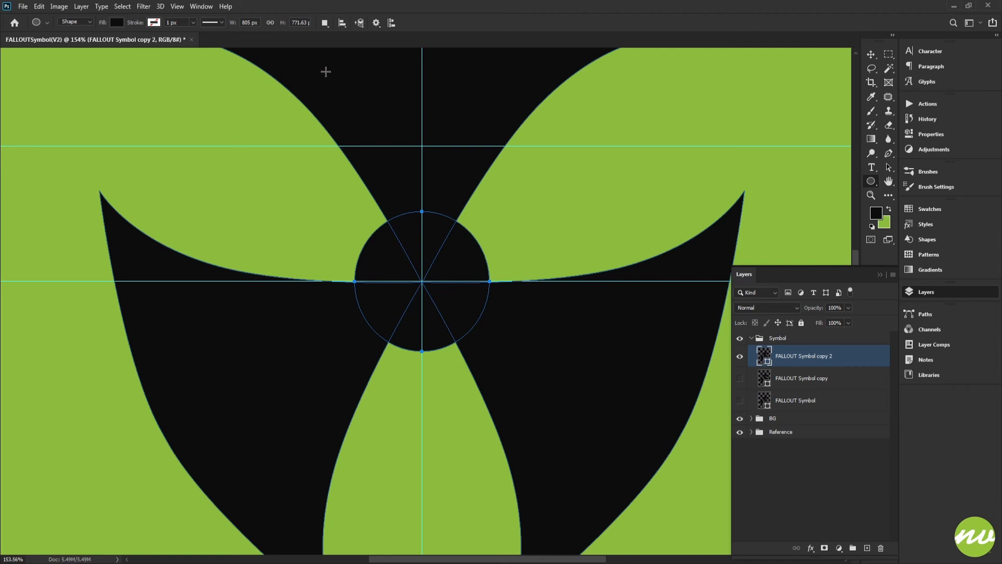
# Set the circle to Subtract Front Shape and scale it down to 80% to punch a hole in the center
pyautogui.click(324, 23)
pyautogui.click(335, 59)
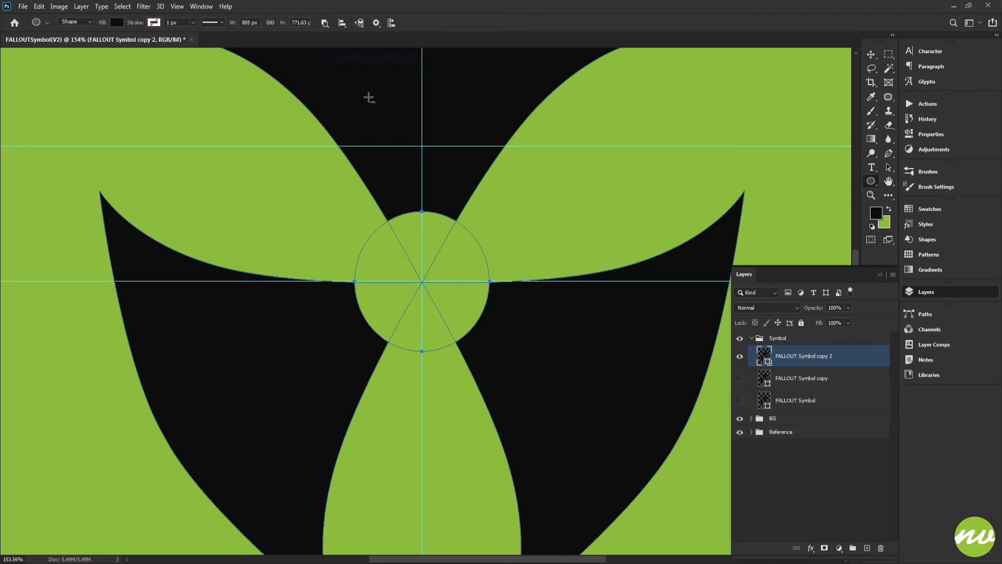
pyautogui.hotkey('ctrl', 't')
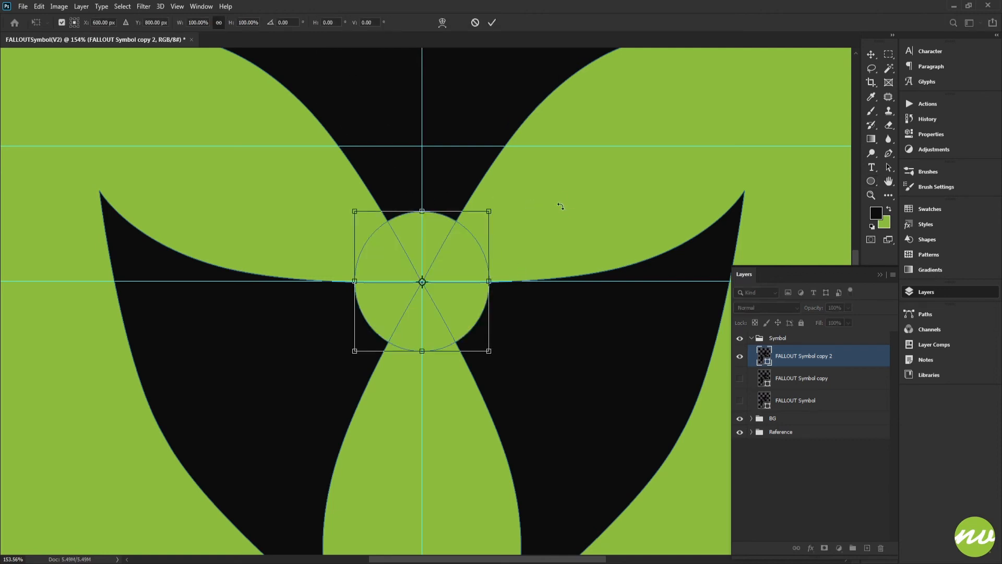
pyautogui.hotkey('shift', 'Down')
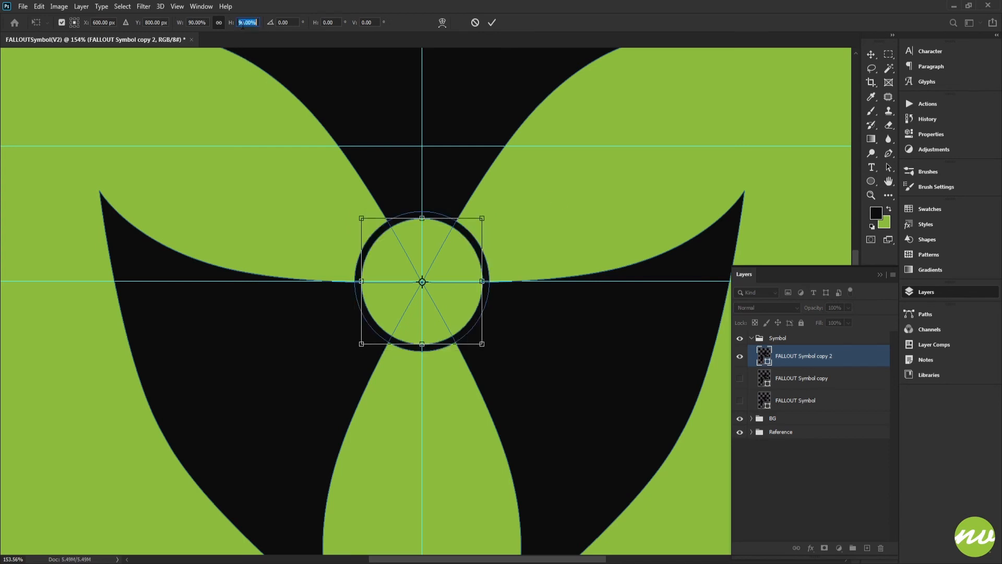
pyautogui.press('Down')
pyautogui.press('Down')
pyautogui.press('Down')
pyautogui.press('Down')
pyautogui.press('Down')
pyautogui.press('Down')
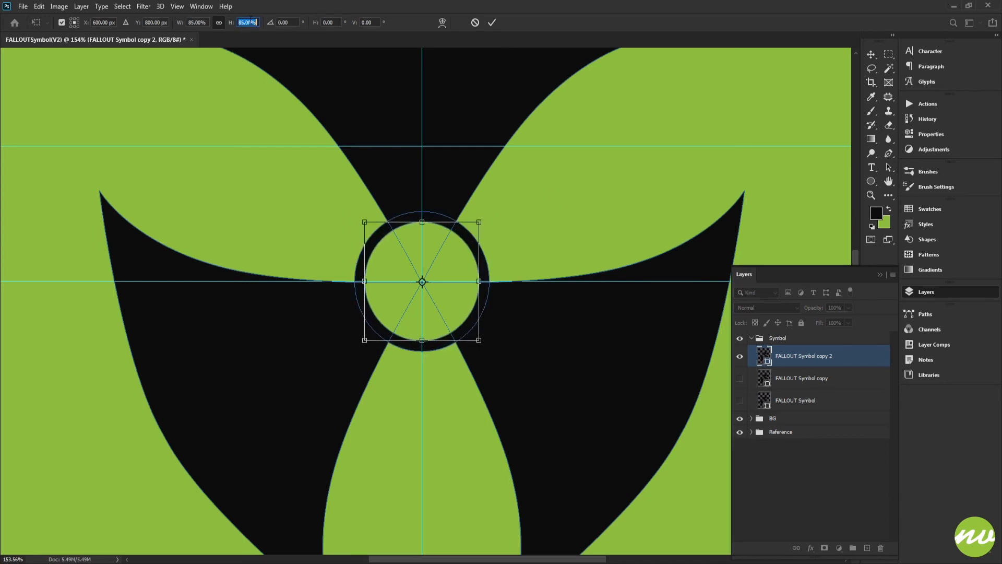
pyautogui.press('Down')
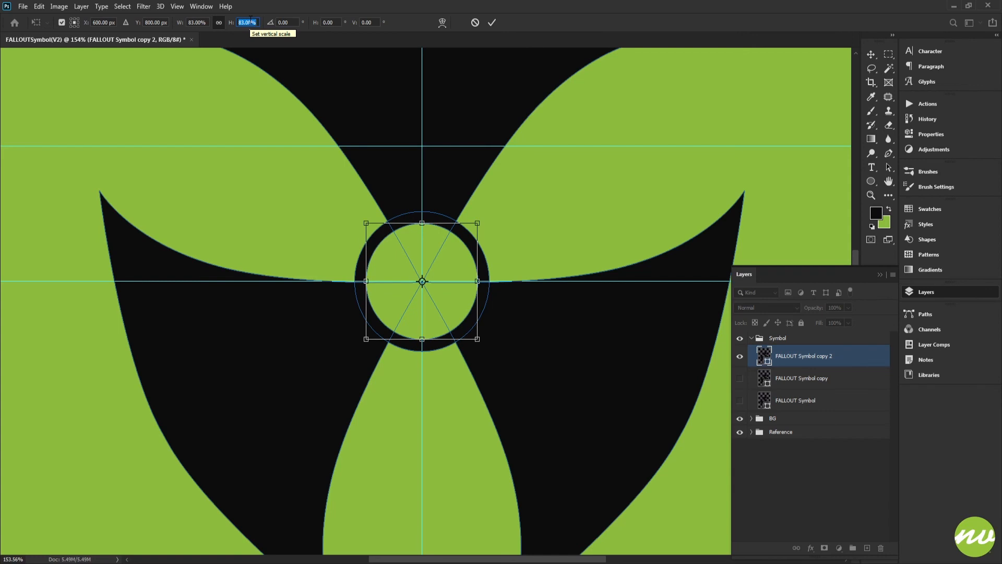
pyautogui.press('Down')
pyautogui.press('Down')
pyautogui.press('Down')
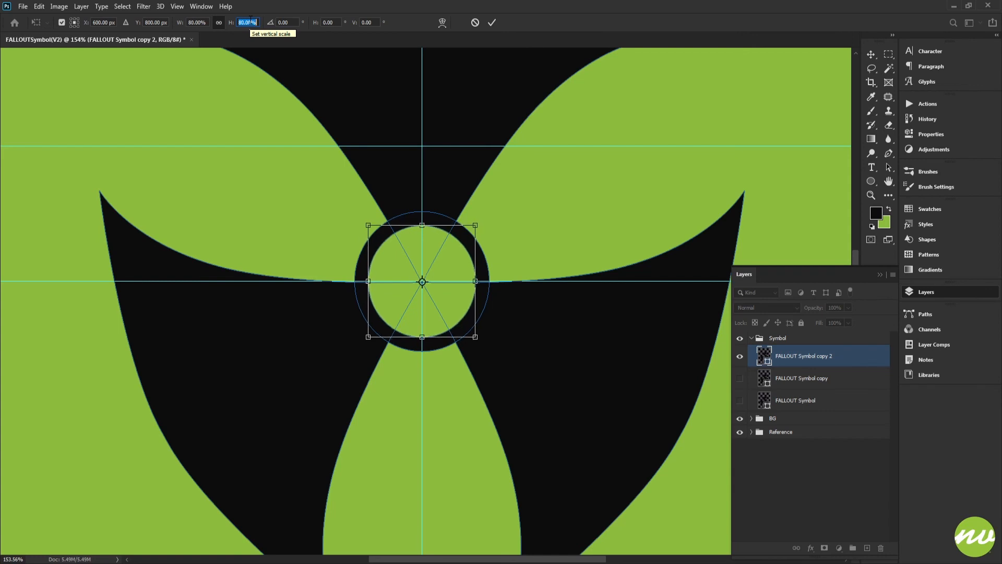
pyautogui.click(491, 22)
pyautogui.click(770, 339)
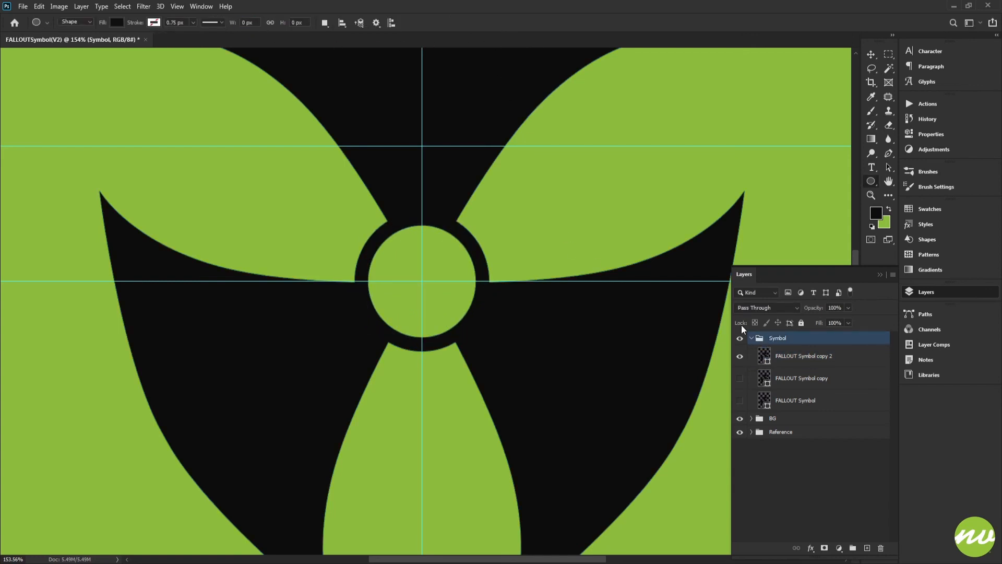
# Hide the BG and Reference groups and select the FALLOUT Symbol copy 2 layer
pyautogui.hotkey('ctrl', '0')
pyautogui.hotkey('ctrl', '1')
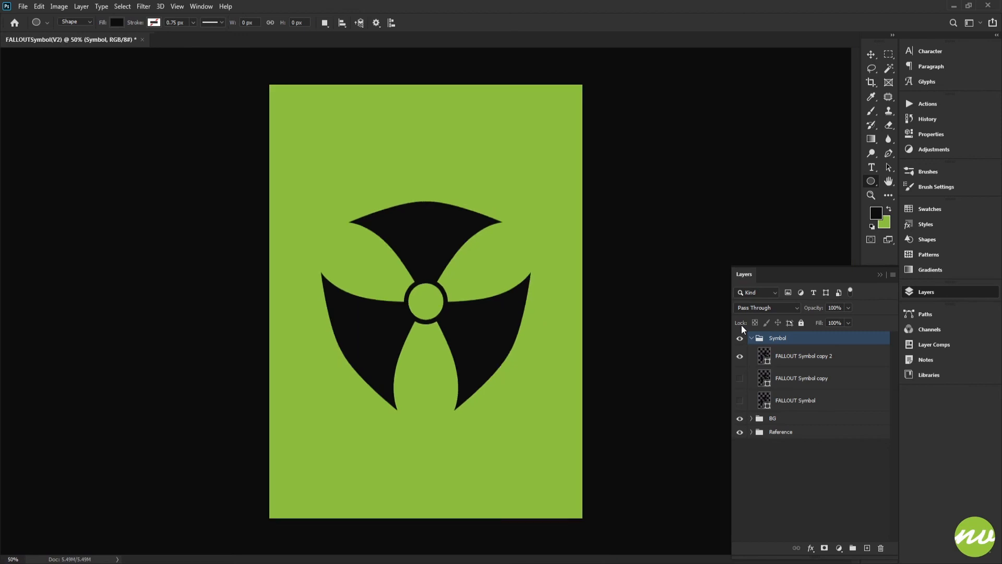
pyautogui.moveTo(481, 392); pyautogui.dragTo(460, 286)
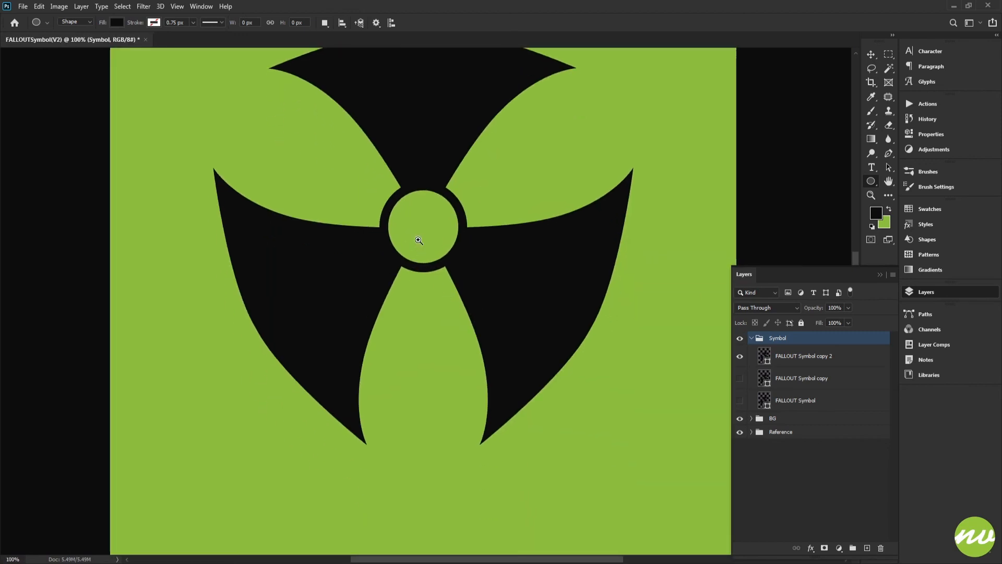
pyautogui.scroll(6, 414, 235)
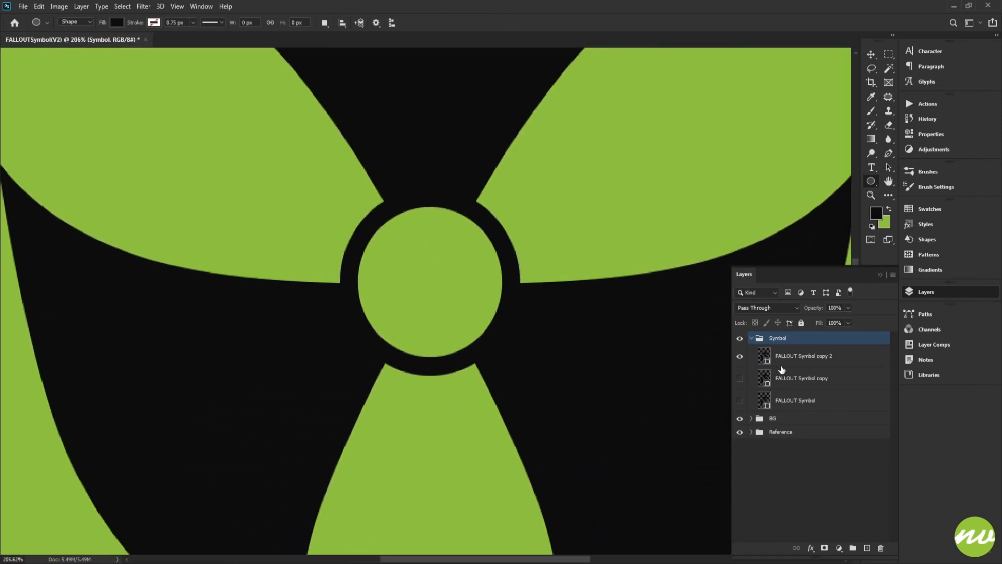
pyautogui.click(772, 360)
pyautogui.click(772, 419)
pyautogui.moveTo(738, 432); pyautogui.dragTo(738, 423)
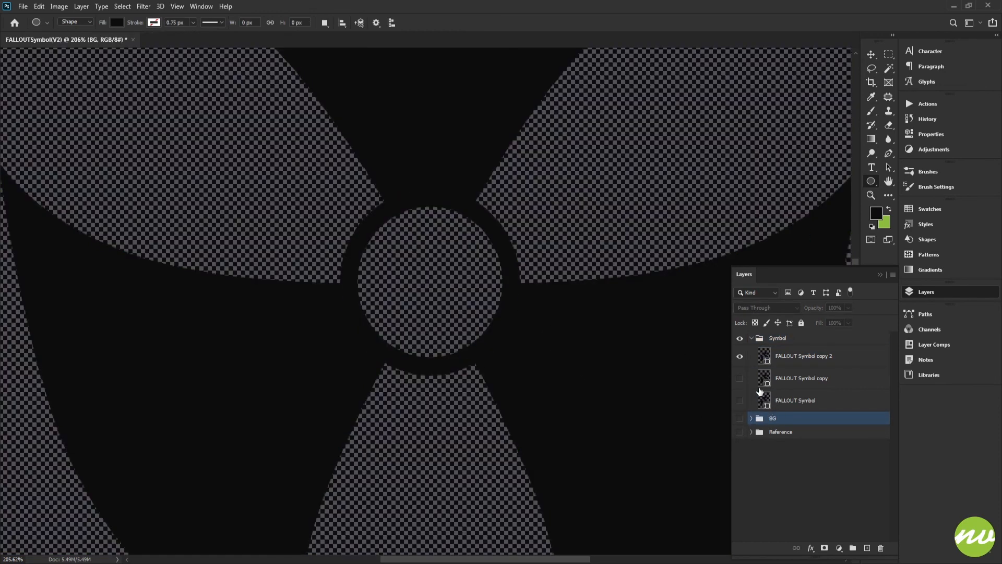
pyautogui.click(771, 359)
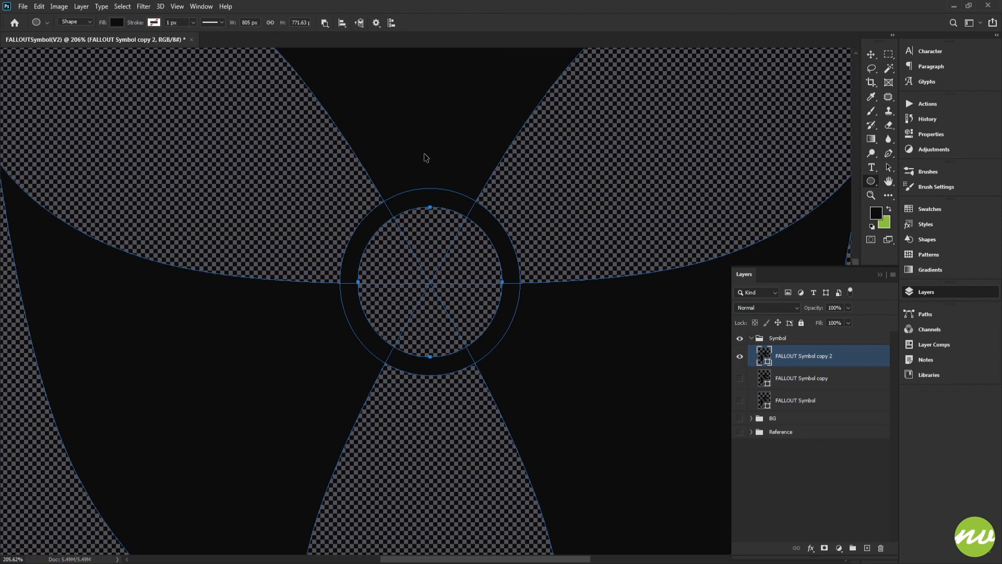
# Create an inner circle with Combine Shapes, scaled to 95%, forming a thin ring inside the center hole
pyautogui.click(325, 23)
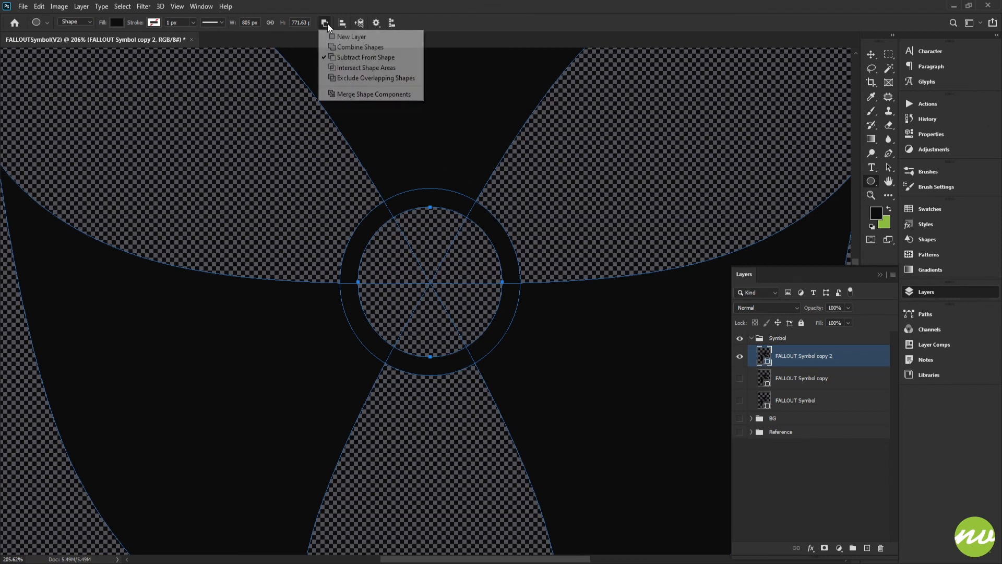
pyautogui.click(369, 47)
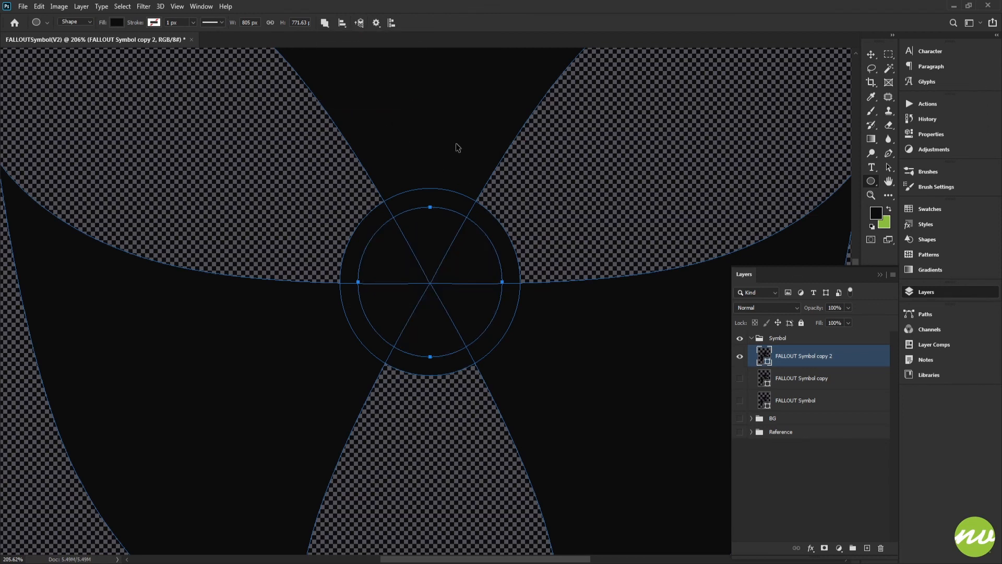
pyautogui.hotkey('ctrl', 't')
pyautogui.press('Down')
pyautogui.press('Down')
pyautogui.press('Down')
pyautogui.press('Down')
pyautogui.press('Down')
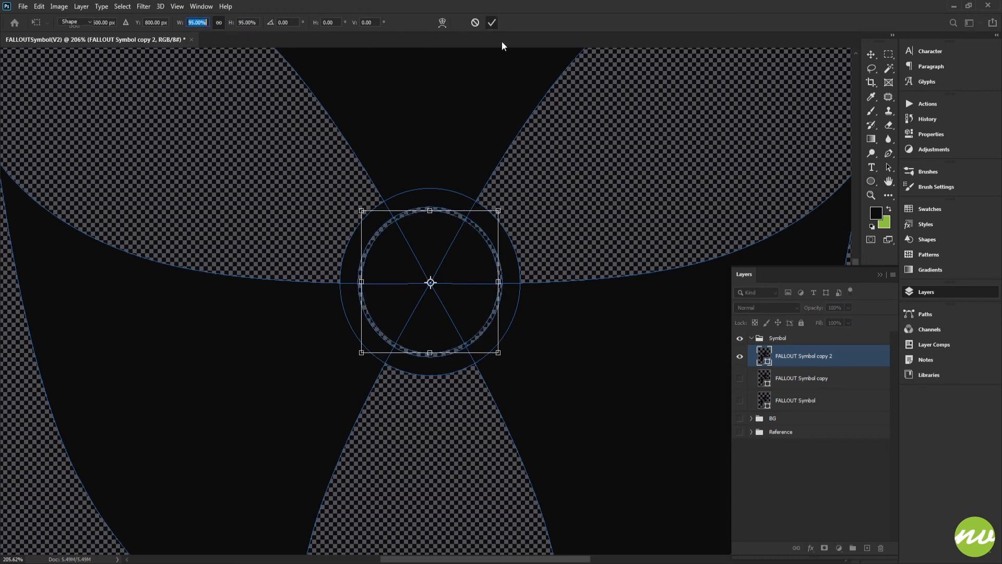
pyautogui.click(491, 23)
# Show the Reference and BG groups again
pyautogui.click(740, 431)
pyautogui.click(739, 418)
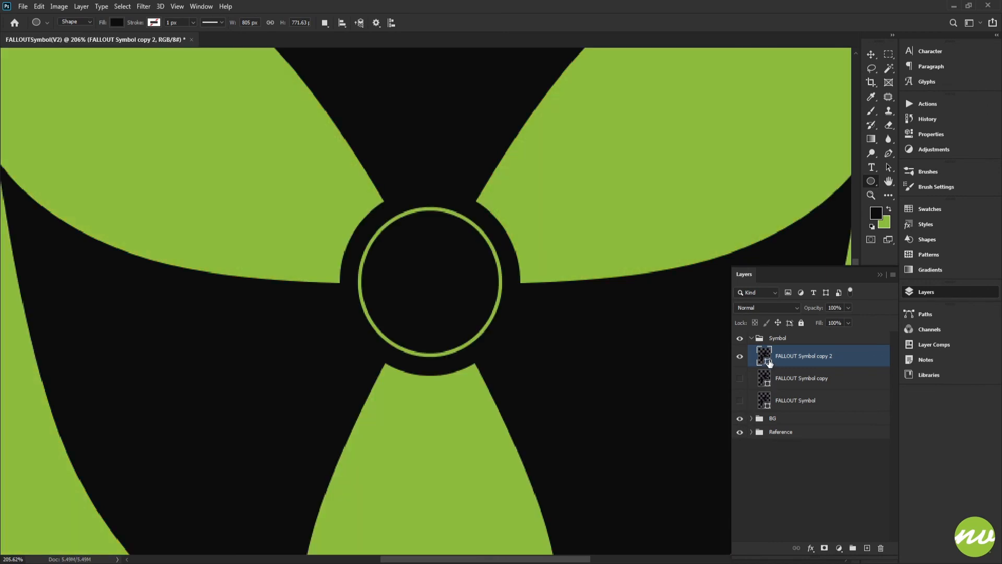
pyautogui.press('space')
pyautogui.click(116, 25)
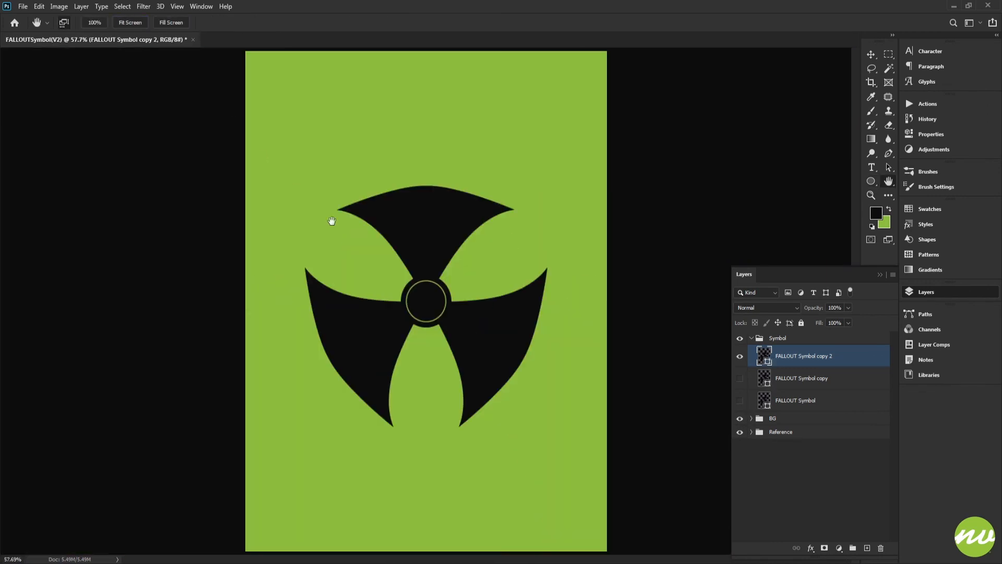
# Define the finished symbol shape as a custom shape with the default name
pyautogui.moveTo(438, 286); pyautogui.dragTo(466, 319)
pyautogui.click(758, 380)
pyautogui.click(747, 357)
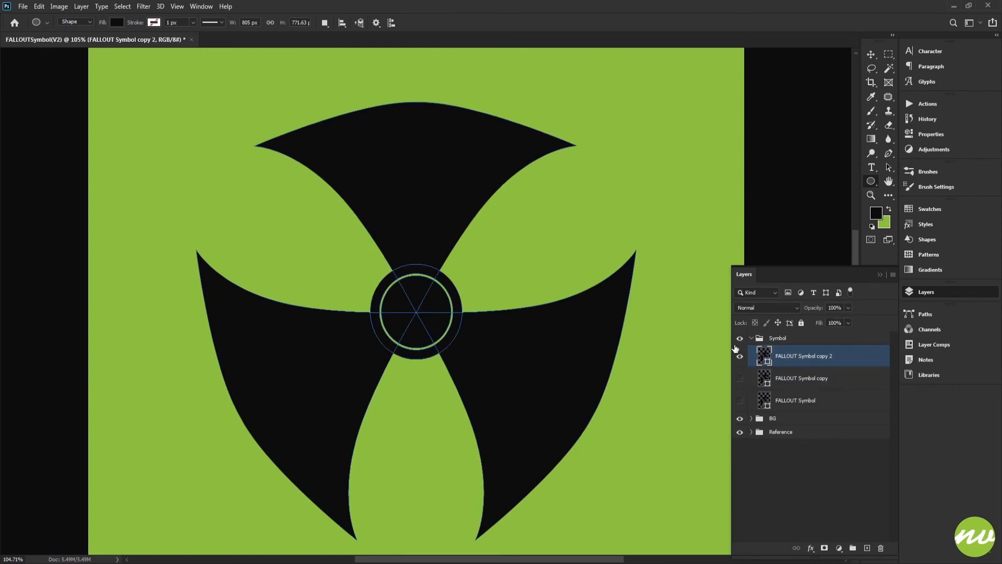
pyautogui.rightClick(424, 209)
pyautogui.click(441, 216)
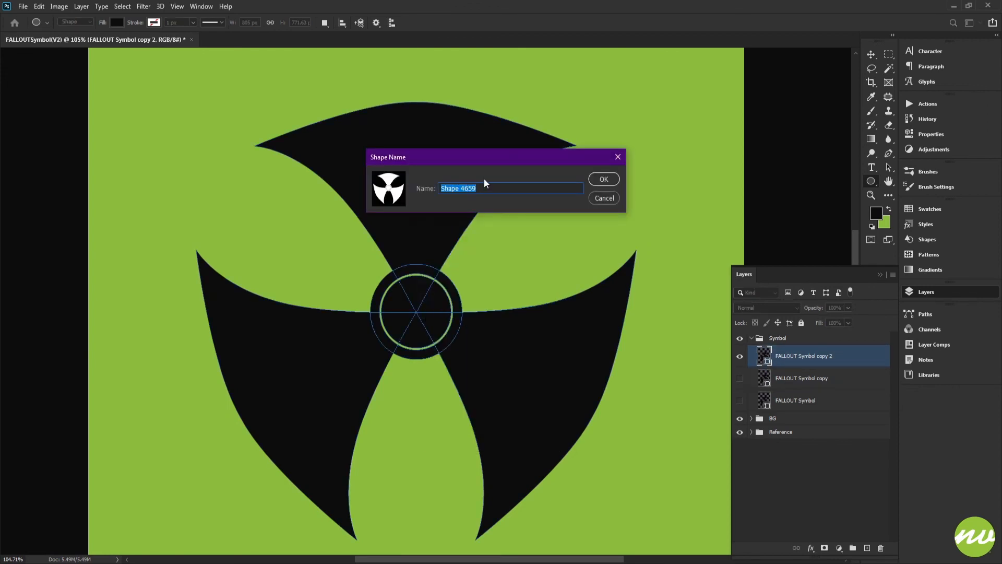
pyautogui.click(603, 179)
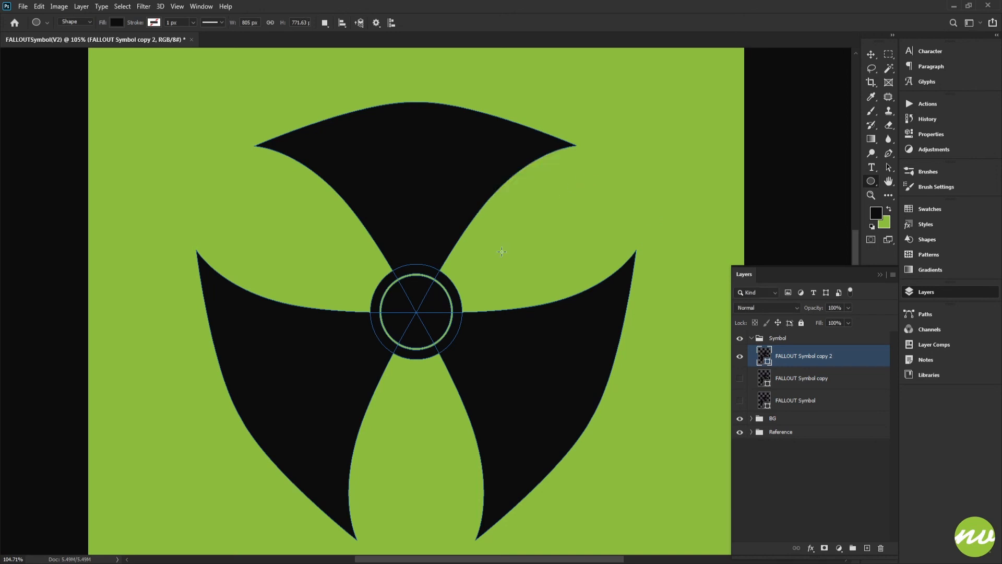
# Save the document as FALLOUTSymbol(V2).psd
pyautogui.press('h')
pyautogui.click(127, 24)
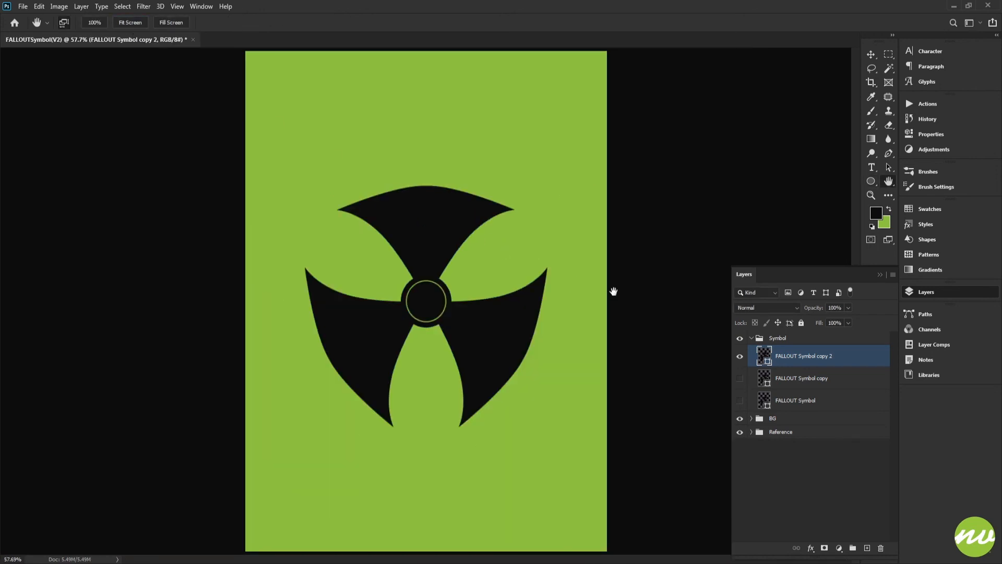
pyautogui.hotkey('ctrl', 'shift', 's')
pyautogui.press('Return')
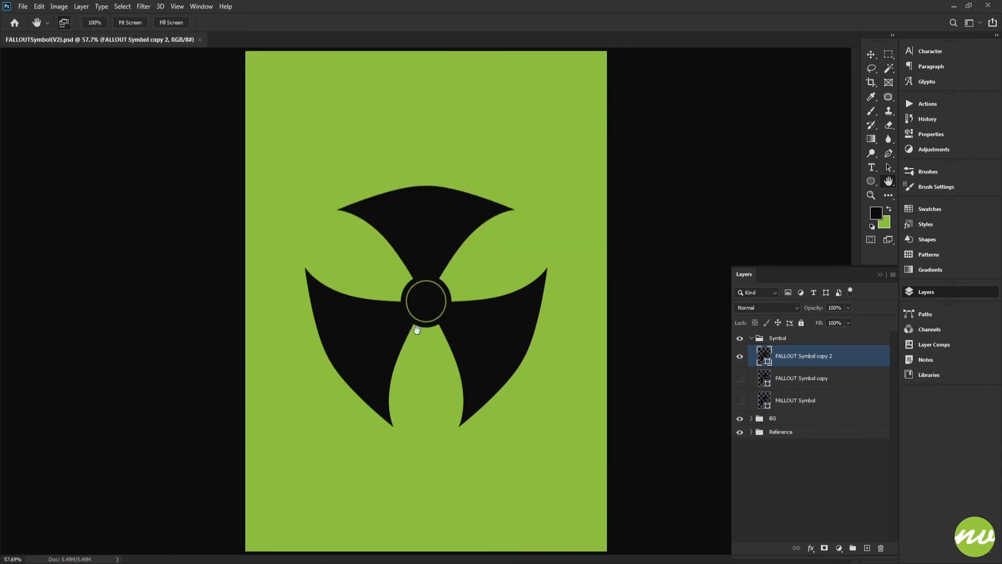
# Try to save a copy of the document in another file format
pyautogui.hotkey('ctrl', 'shift', 's')
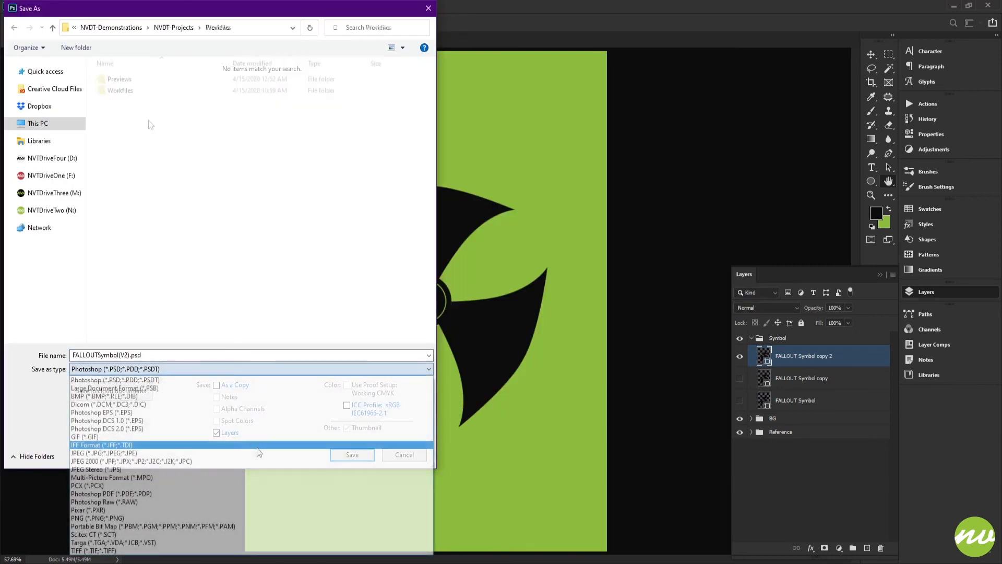
pyautogui.click(257, 446)
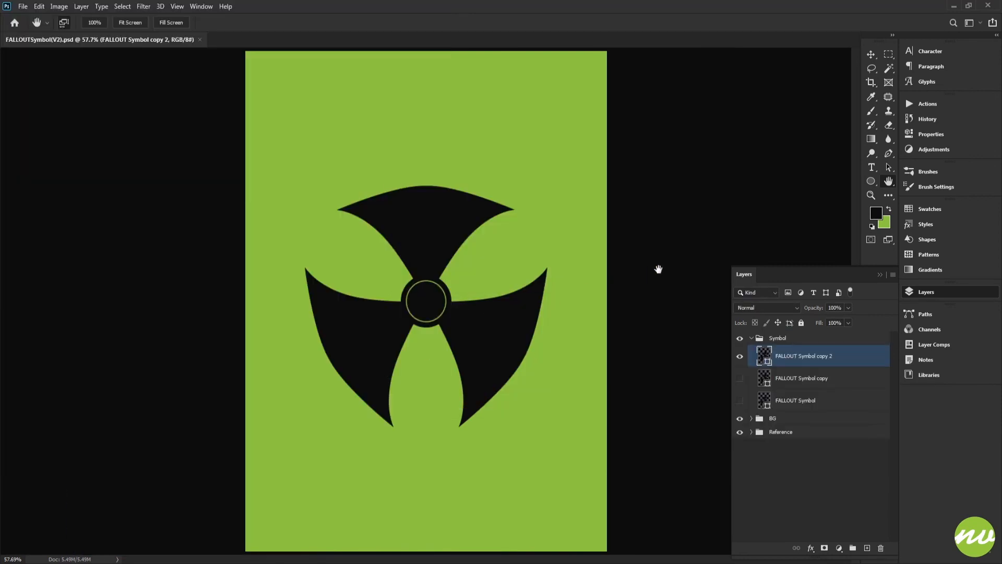
# Hide the panels and fit the finished symbol on screen
pyautogui.press('Tab')
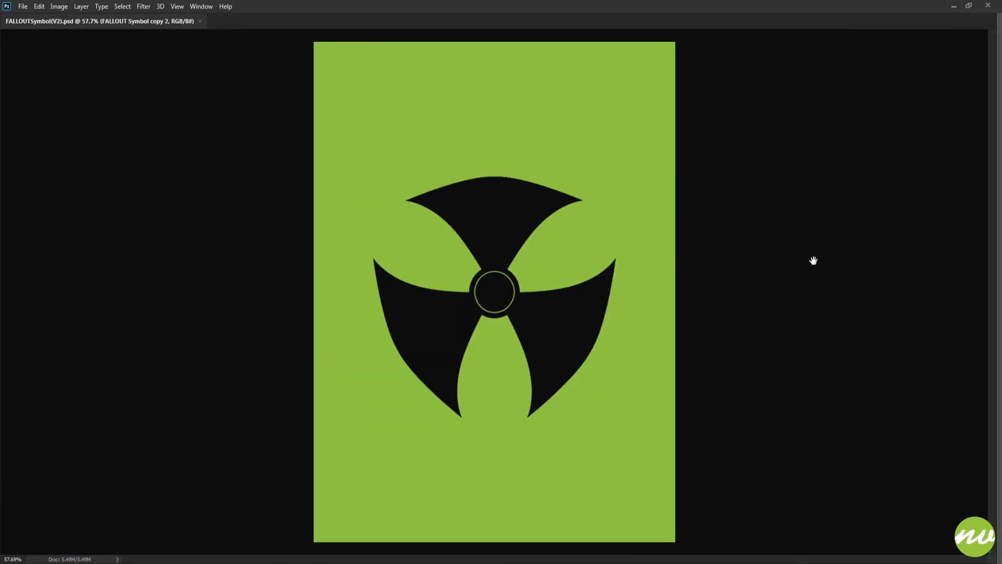
pyautogui.hotkey('ctrl', '0')
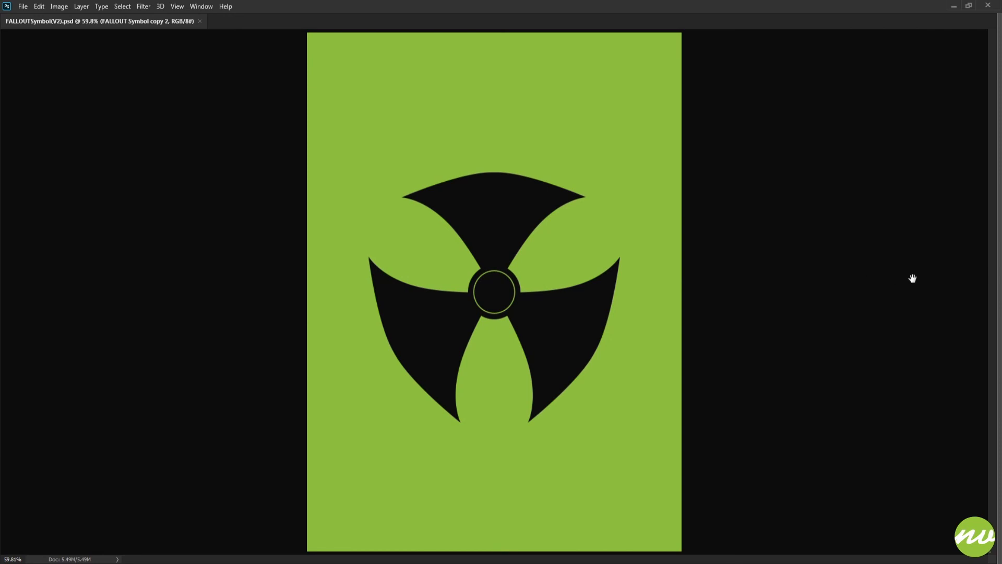